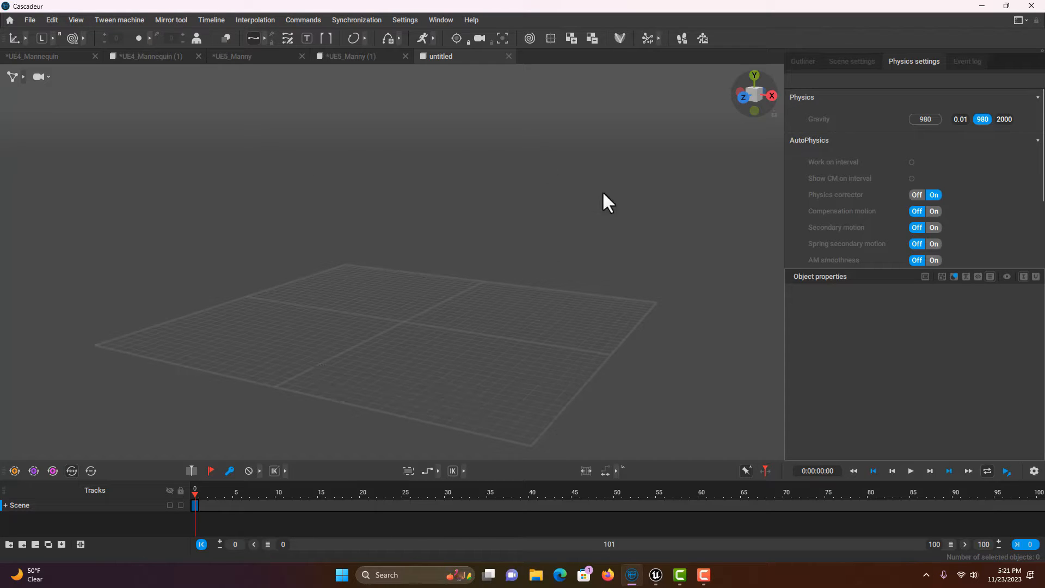
Step: Load the UE5 Manny sample scene from the Home window's Samples list
left_click(8, 20)
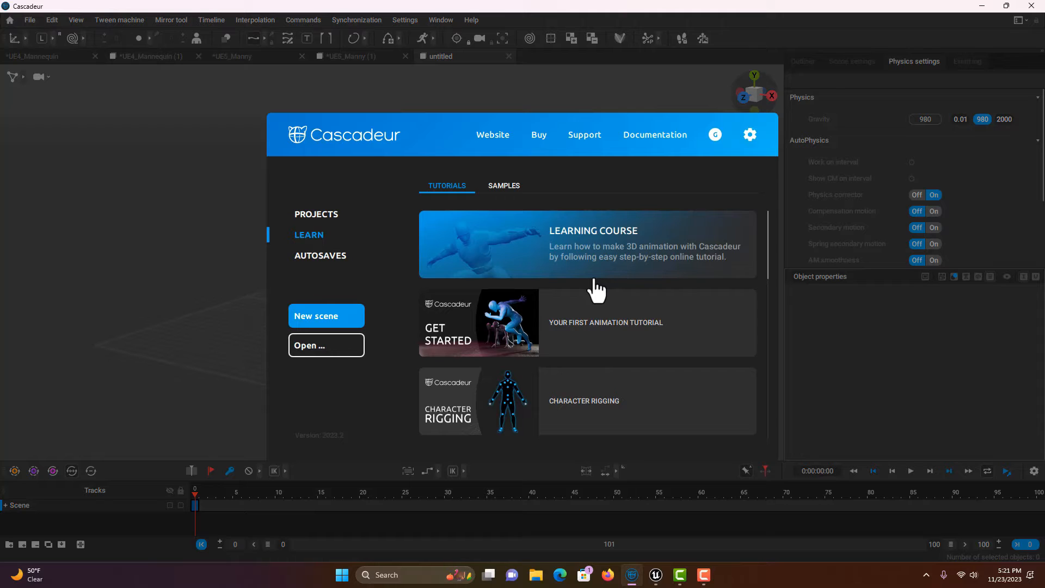
left_click(504, 186)
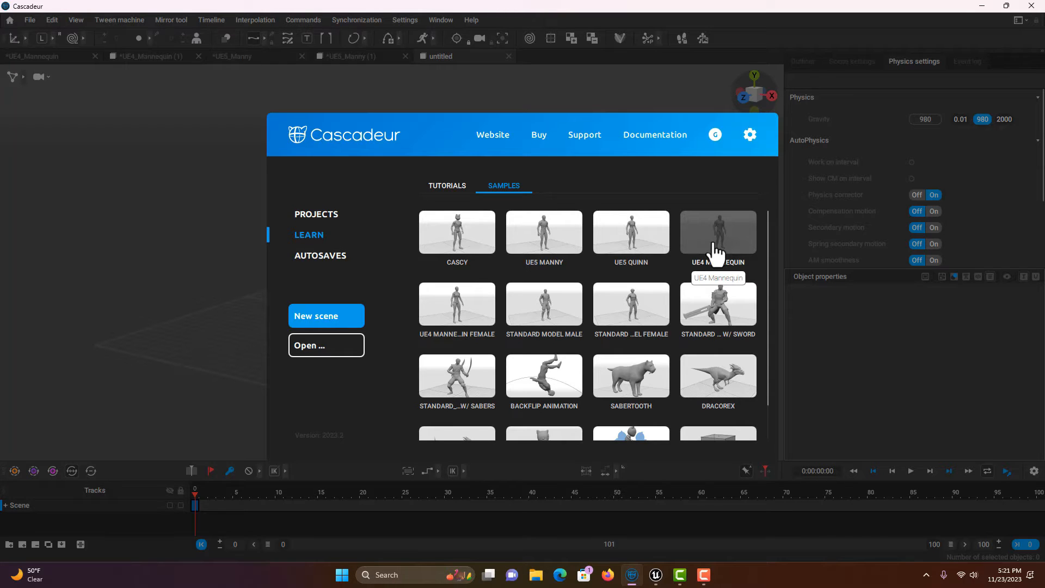
left_click(541, 245)
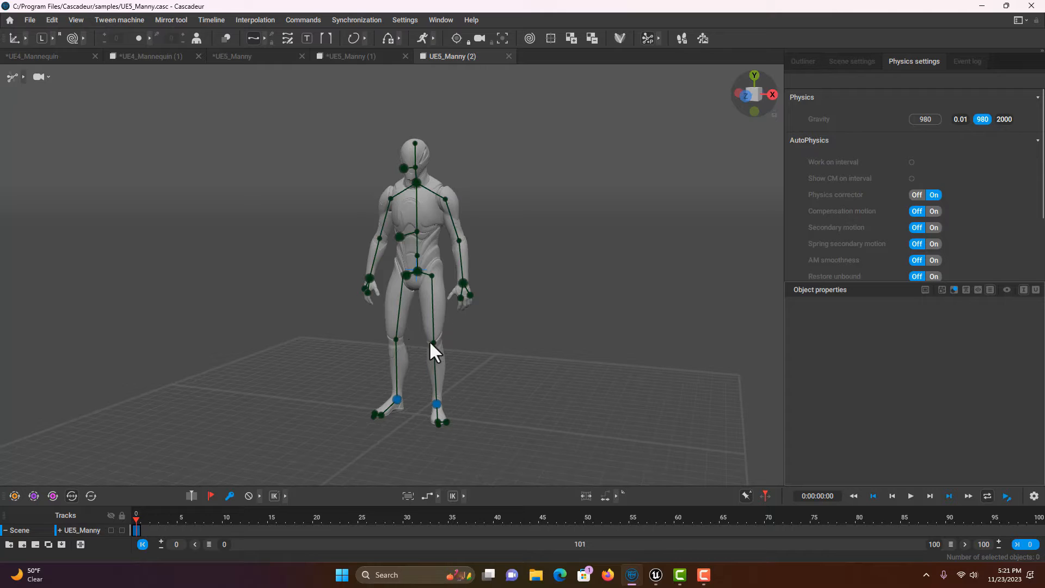
mouse_move(556, 281)
right_mouse_down()
mouse_move(485, 305)
mouse_move(571, 292)
mouse_move(566, 246)
mouse_move(520, 263)
mouse_move(567, 271)
right_mouse_up()
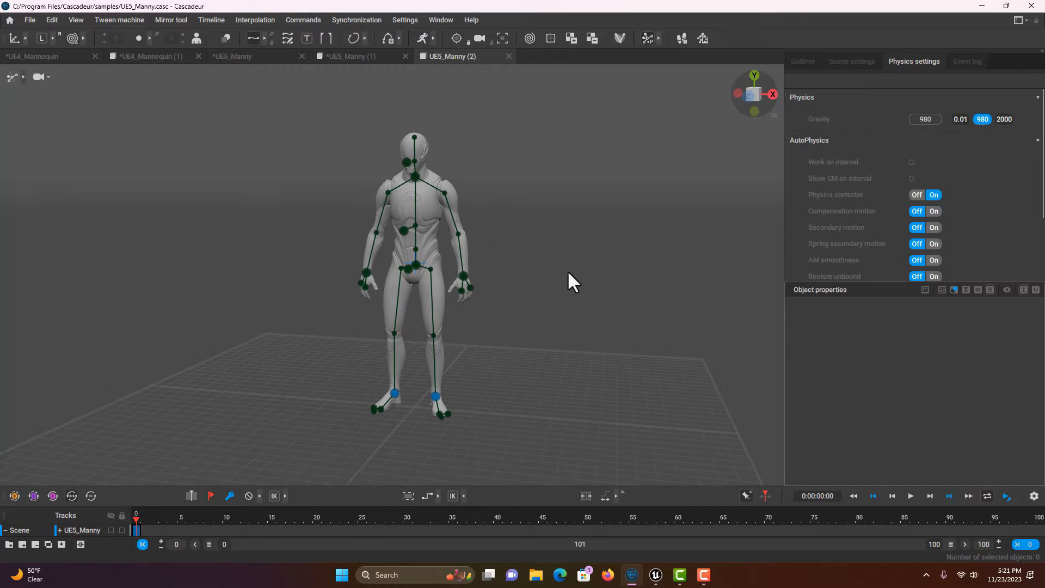
right_click_drag(567, 269, 628, 276)
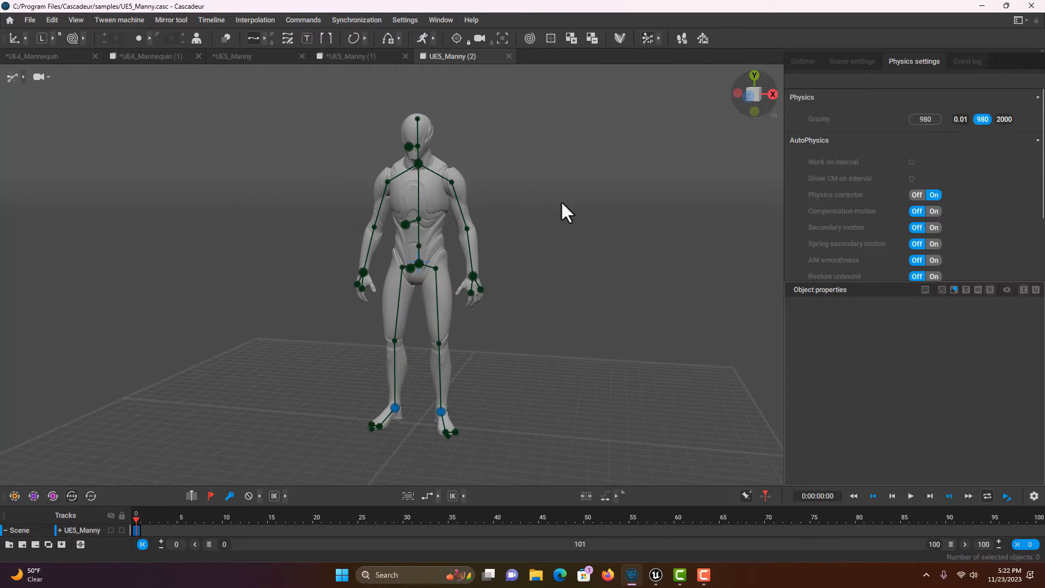
right_click_drag(573, 262, 551, 263)
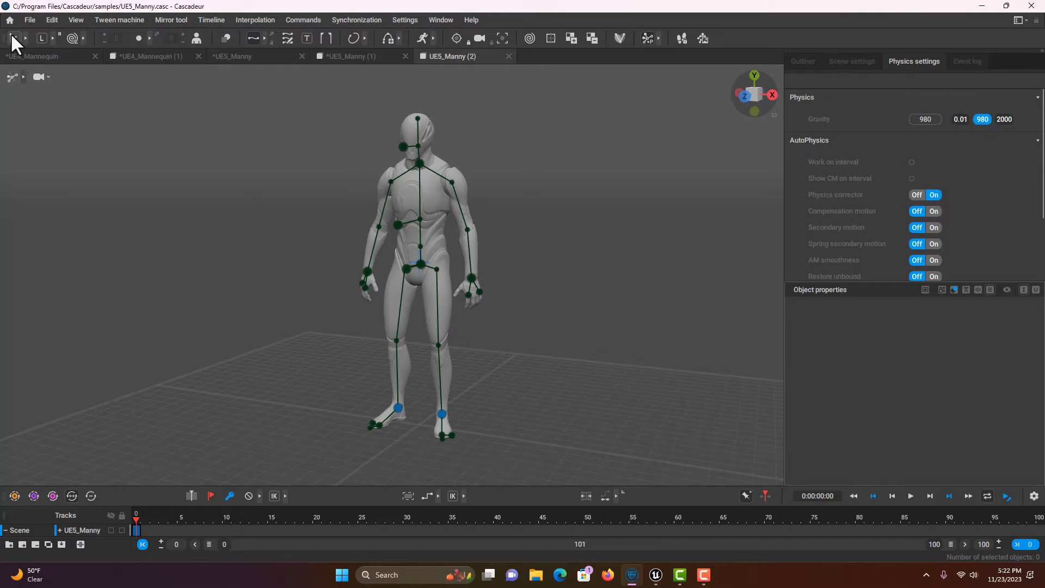
Step: Switch to rectangle selection and turn on AutoPosing mode for Manny's rig
left_click(23, 77)
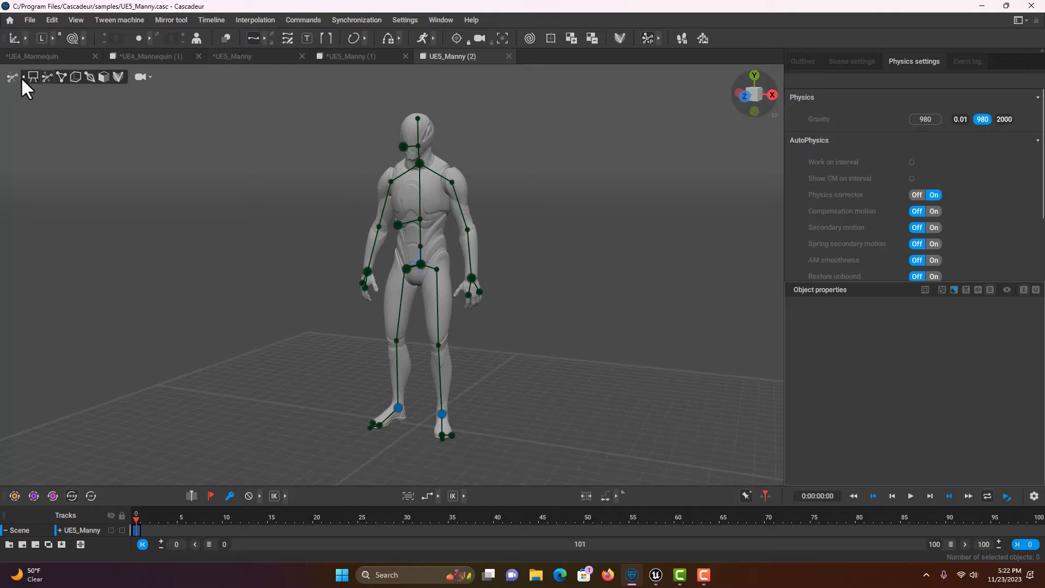
left_click(31, 79)
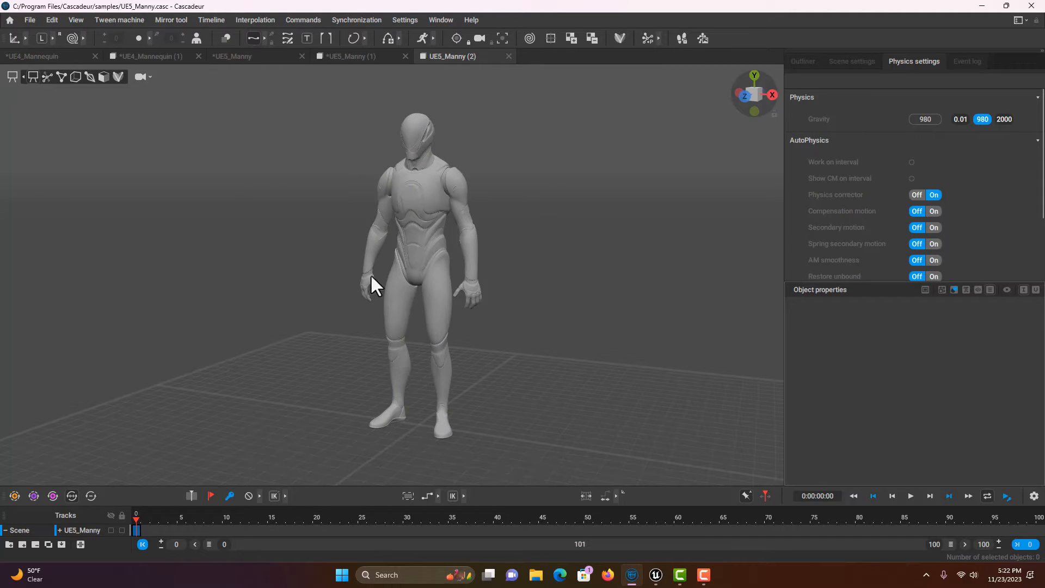
left_click(47, 78)
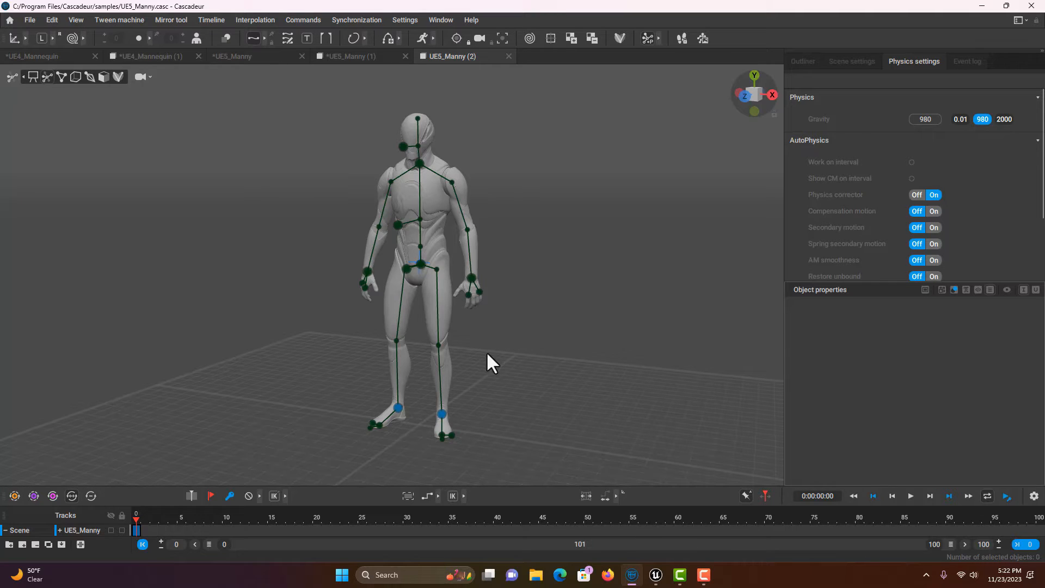
Step: Select Manny's head controller and slide it slightly to the right
left_click(403, 146)
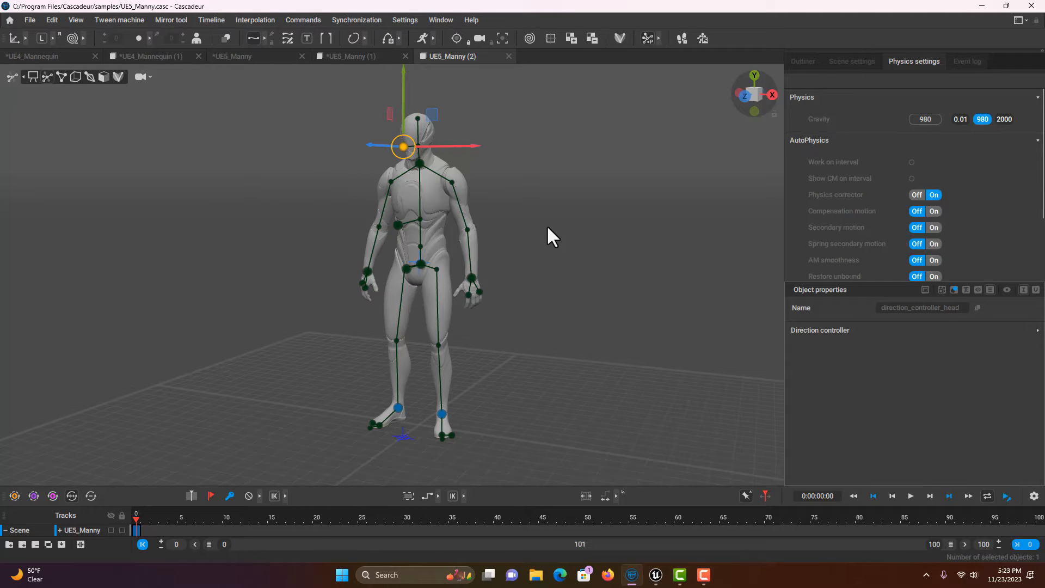
key("e")
key("w")
left_click_drag(344, 144, 380, 145)
mouse_move(461, 141)
left_mouse_down()
mouse_move(489, 142)
mouse_move(453, 142)
mouse_move(465, 145)
left_mouse_up()
left_click(513, 243)
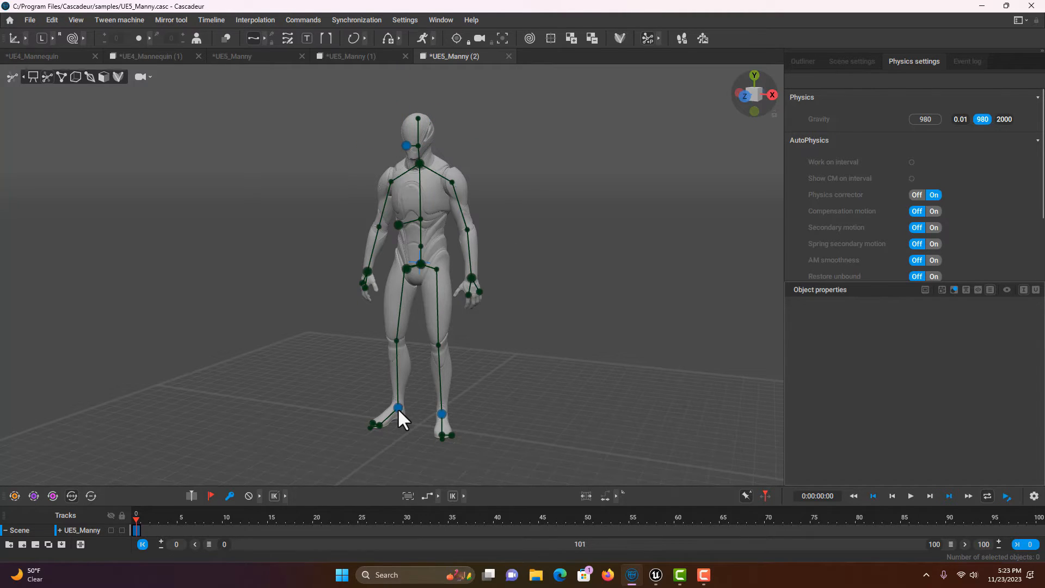
Step: Move the right foot controller outward to widen Manny's stance
left_click(397, 409)
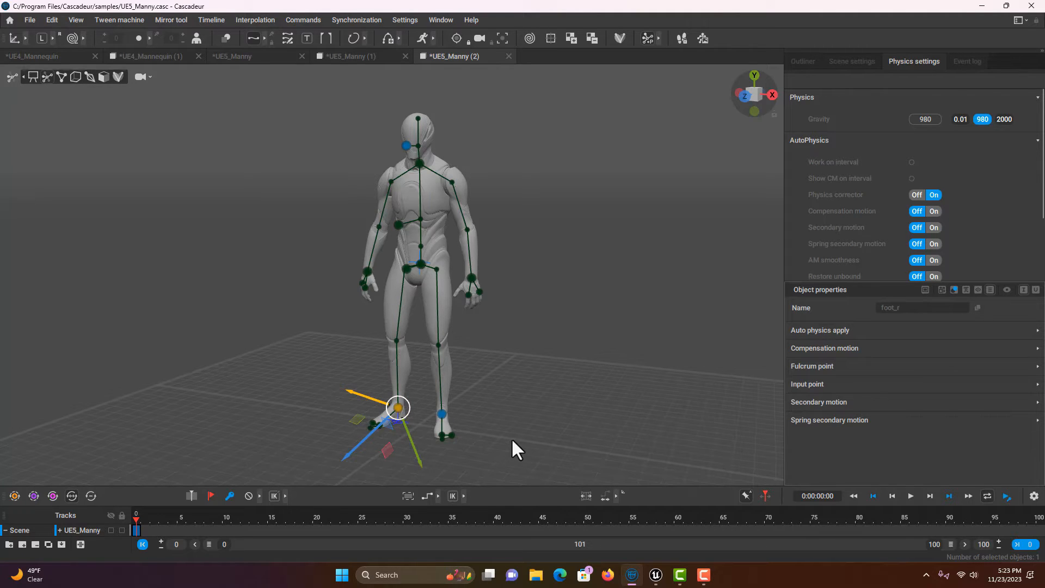
right_click_drag(518, 365, 524, 434)
scroll(544, 426, "up", 2)
scroll(702, 412, "up", 1)
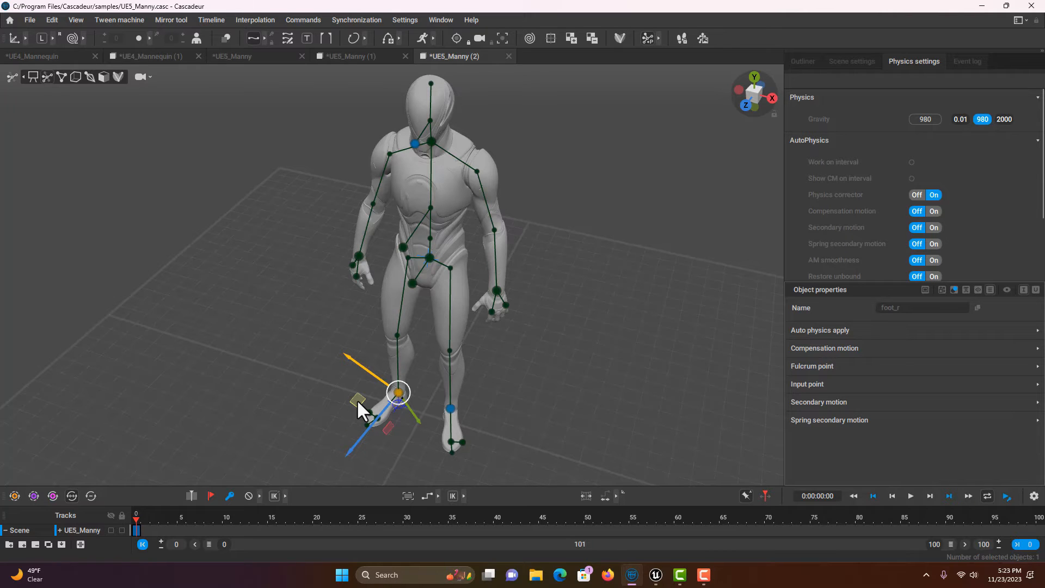
right_click_drag(357, 400, 313, 463)
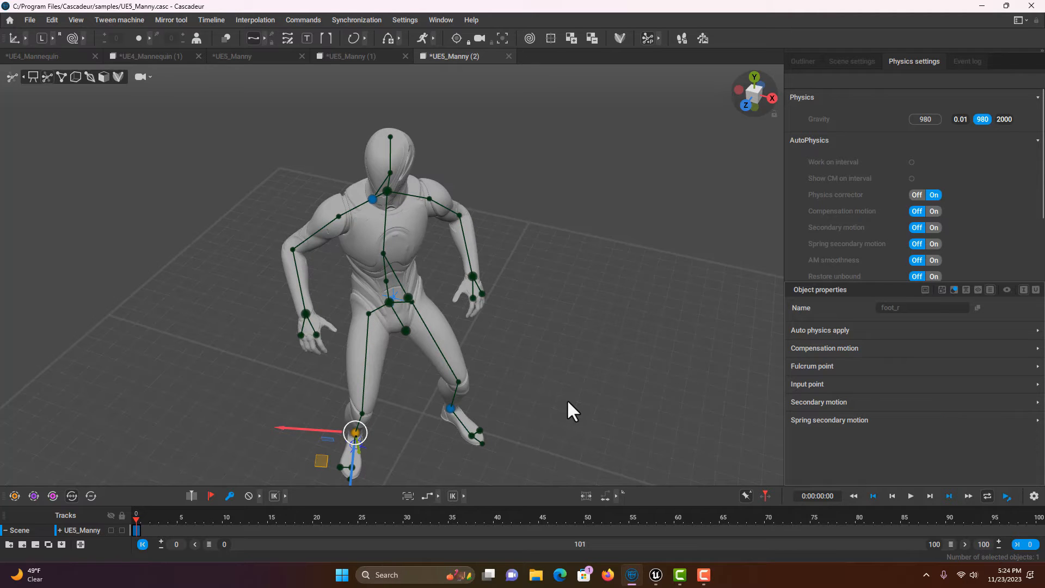
right_click_drag(568, 400, 596, 333)
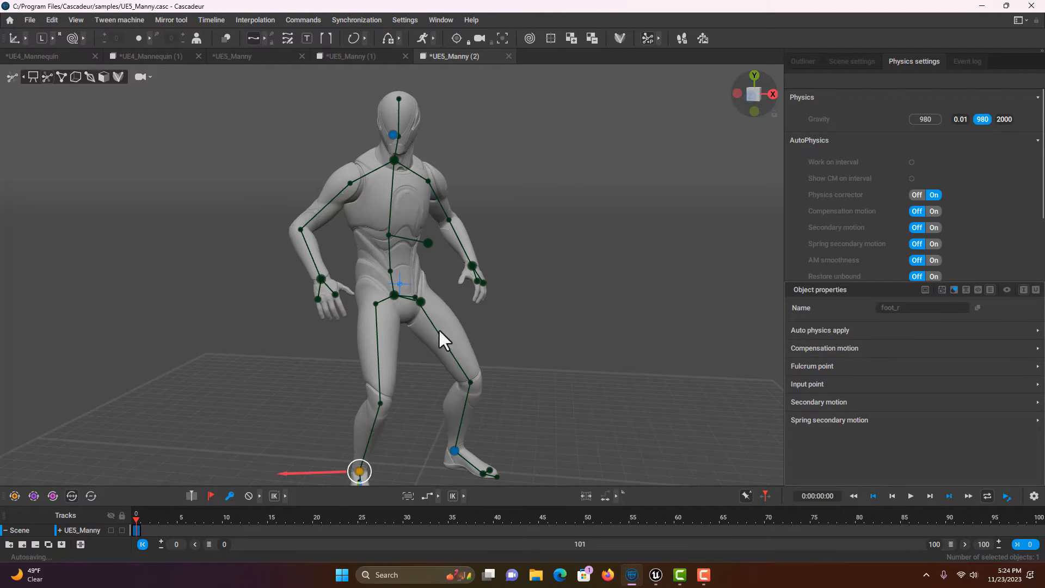
Step: Drag the chest controller down and sideways to lower and lean the torso into a crouch
left_click(428, 243)
left_click_drag(492, 245, 458, 260)
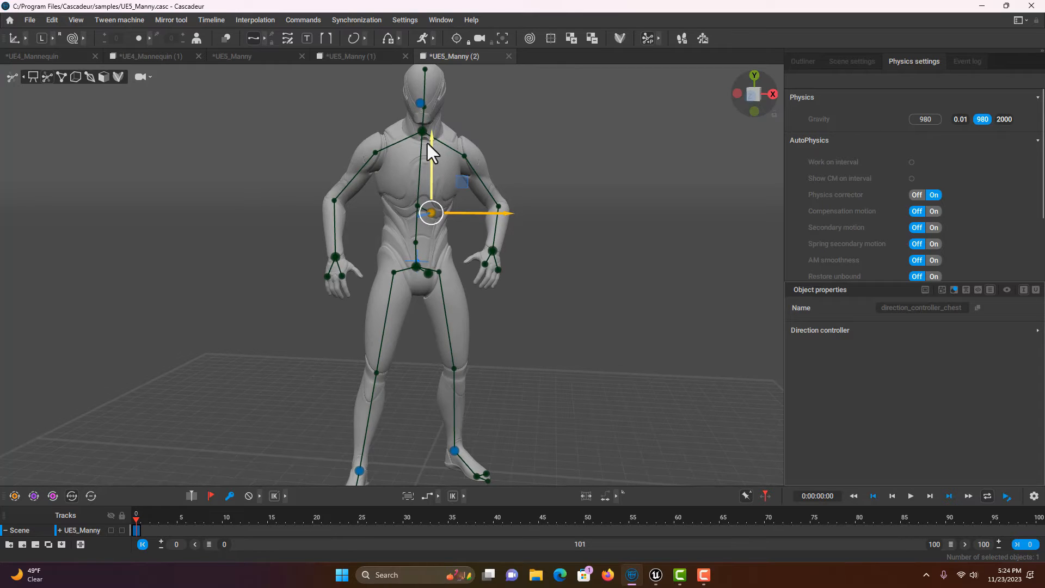
mouse_move(430, 142)
left_mouse_down()
mouse_move(429, 171)
mouse_move(428, 160)
left_mouse_up()
mouse_move(486, 244)
left_mouse_down()
mouse_move(498, 243)
mouse_move(476, 230)
left_mouse_up()
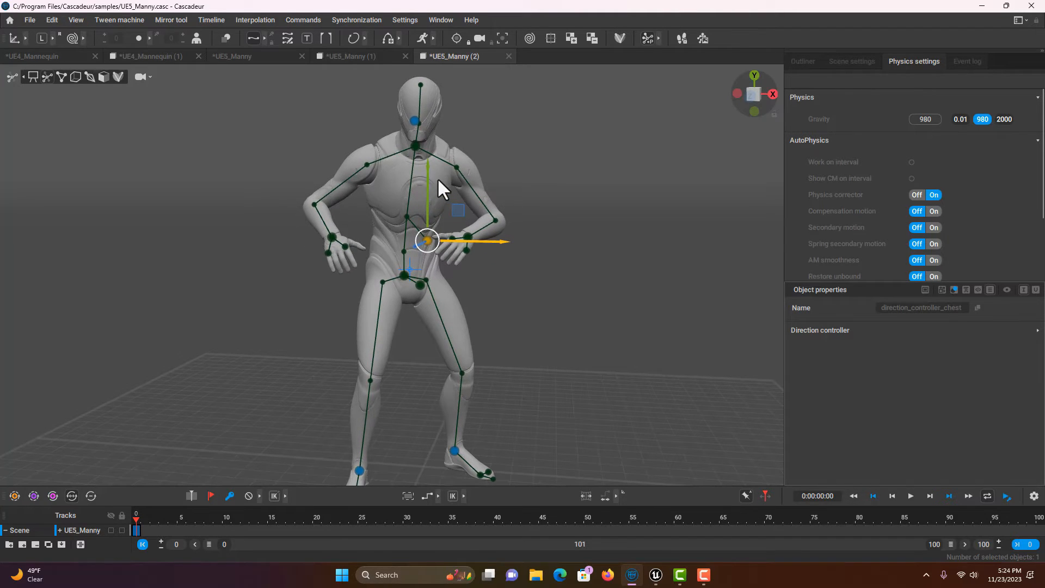
left_click_drag(426, 175, 426, 182)
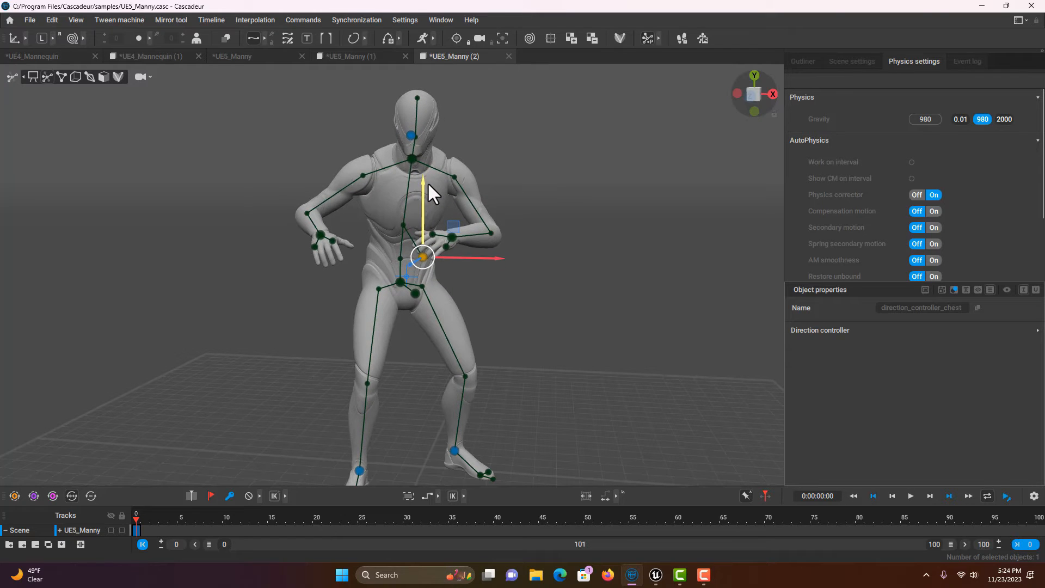
Step: Turn Manny's head slightly to the left, then deselect it
left_click(411, 132)
mouse_move(459, 131)
left_mouse_down()
mouse_move(451, 134)
mouse_move(482, 136)
mouse_move(452, 139)
left_mouse_up()
left_click(489, 196)
scroll(514, 275, "down", 3)
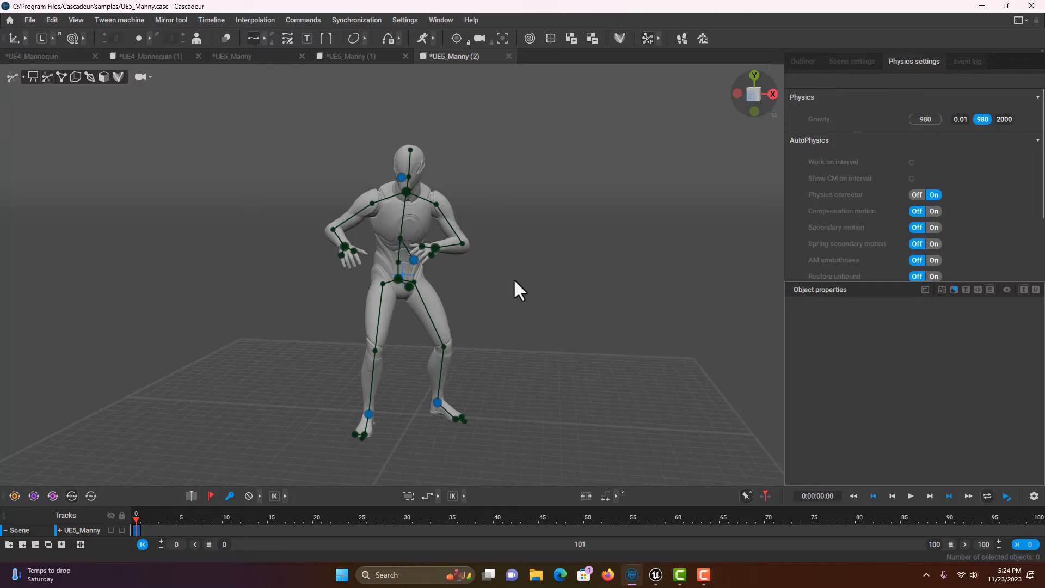
scroll(584, 353, "up", 3)
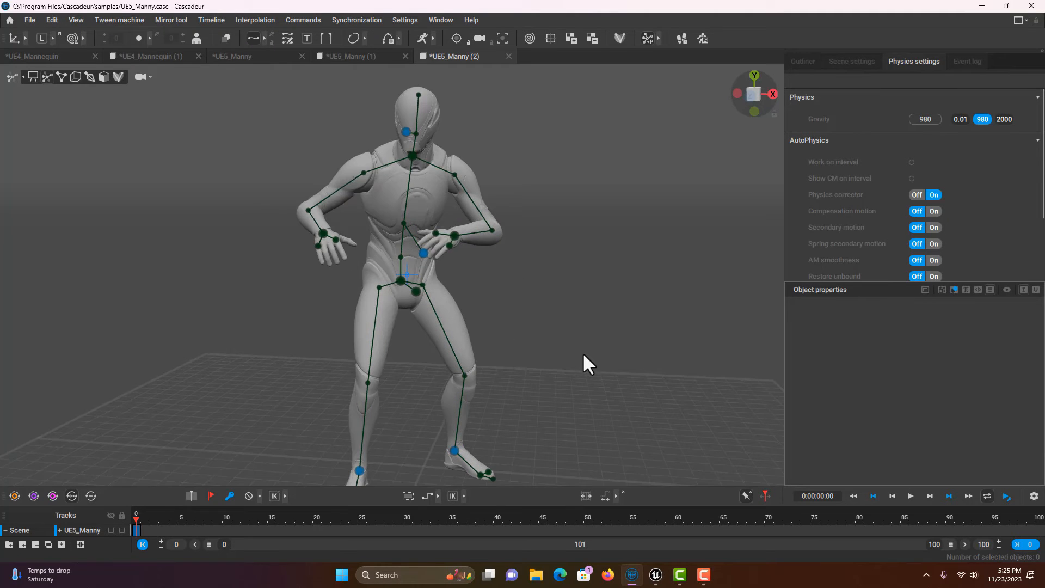
scroll(582, 351, "down", 1)
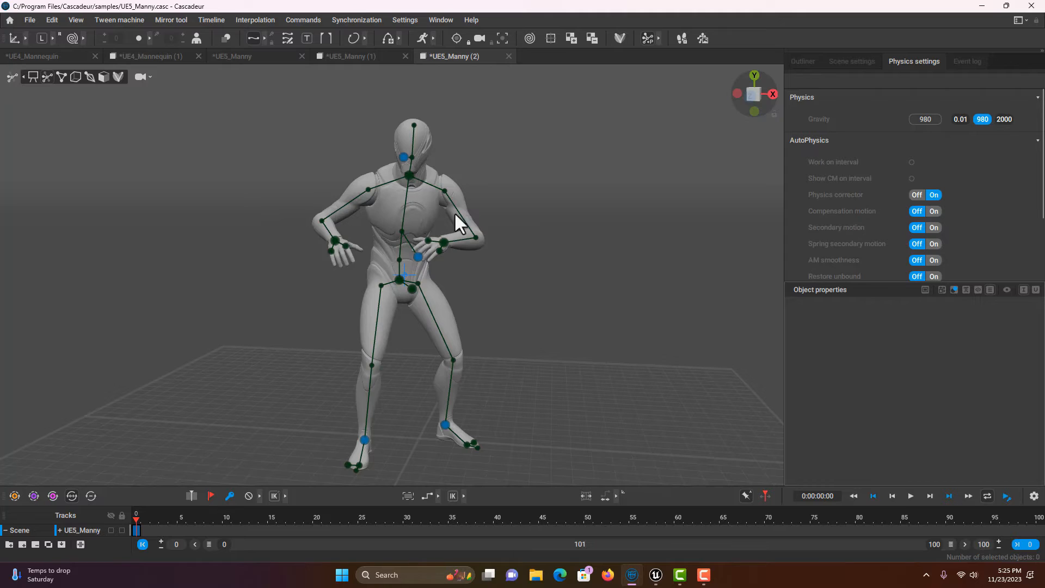
Step: Select all of Manny's joints and keyframe the pose at frame 20
double_click(400, 280)
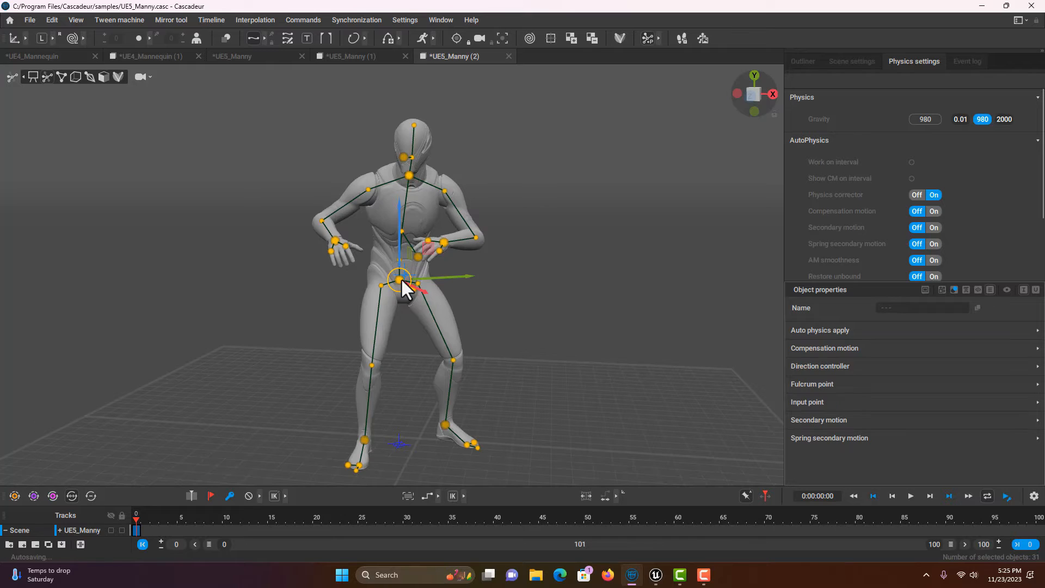
left_click(178, 19)
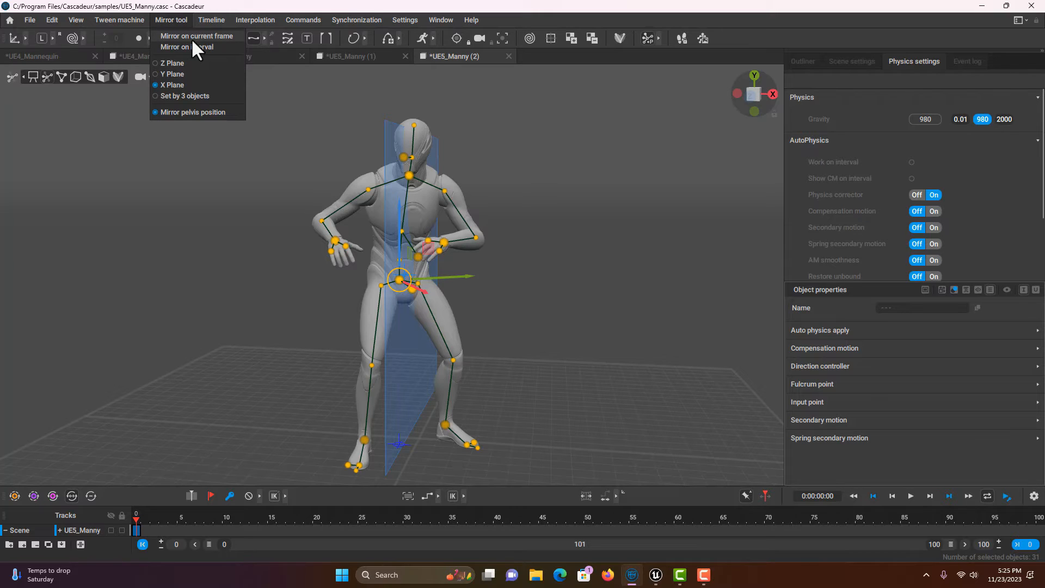
left_click(137, 520)
left_click(235, 517)
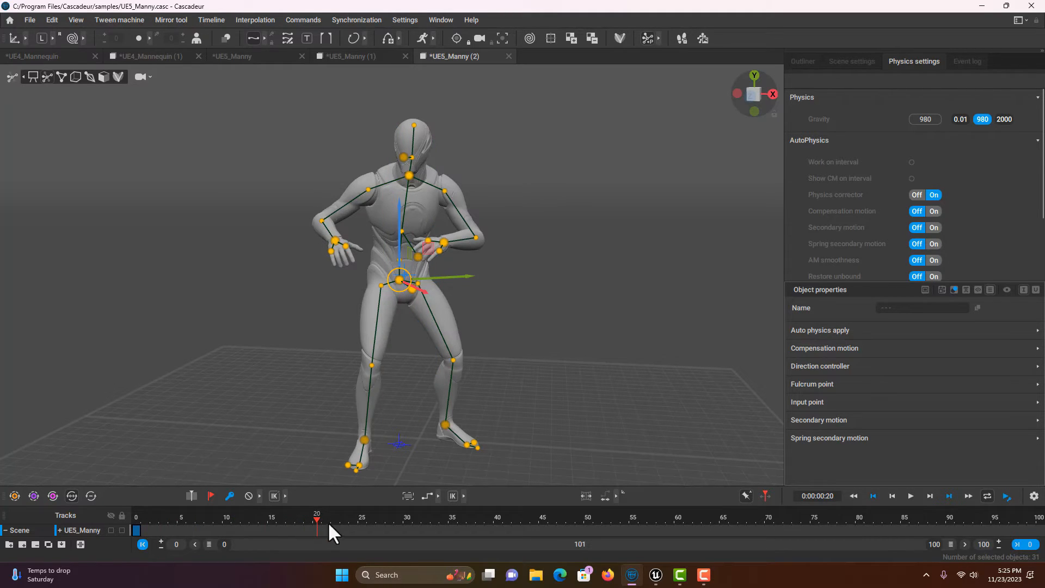
left_click(231, 496)
Step: Mirror the pose at frame 20 and scrub the timeline to preview the change
left_click(175, 18)
left_click(180, 35)
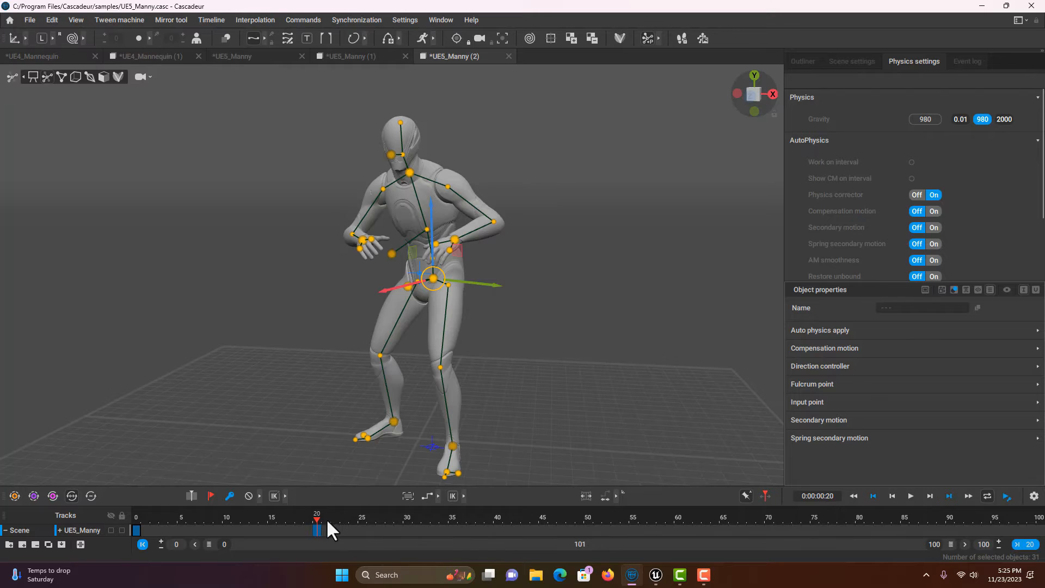
left_click_drag(315, 515, 132, 499)
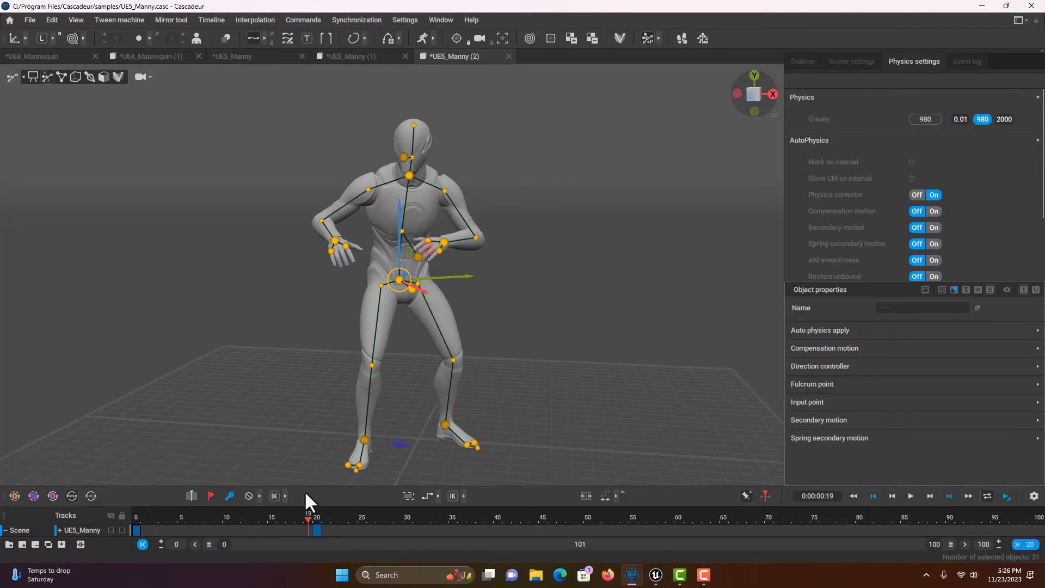
left_click_drag(306, 493, 314, 494)
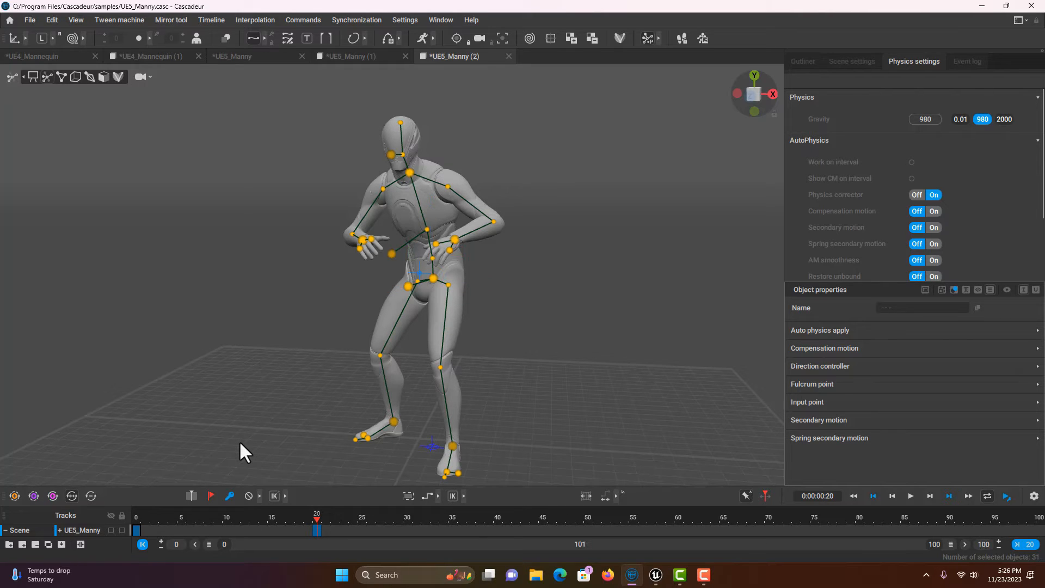
Step: Compare the frame 0 and frame 20 keyframes, then return to frame 0
key("ctrl+Left")
key("ctrl+Right")
key("ctrl+Left")
key("ctrl+Right")
key("ctrl+Left")
key("ctrl+Right")
left_click_drag(313, 518, 145, 517)
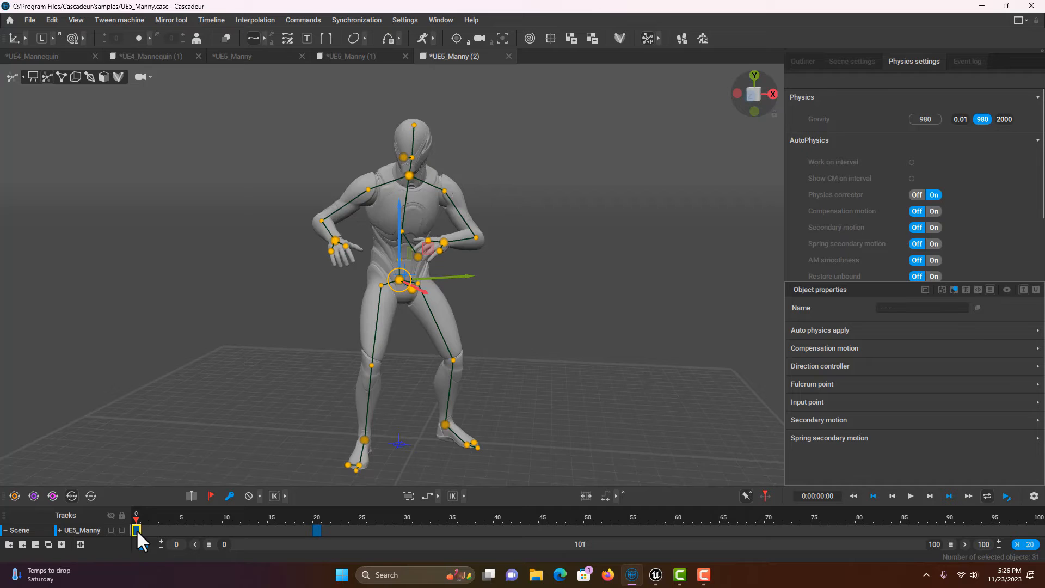
Step: Copy the start pose keyframe to frame 40 and preview the looping idle
left_click_drag(148, 534, 496, 540)
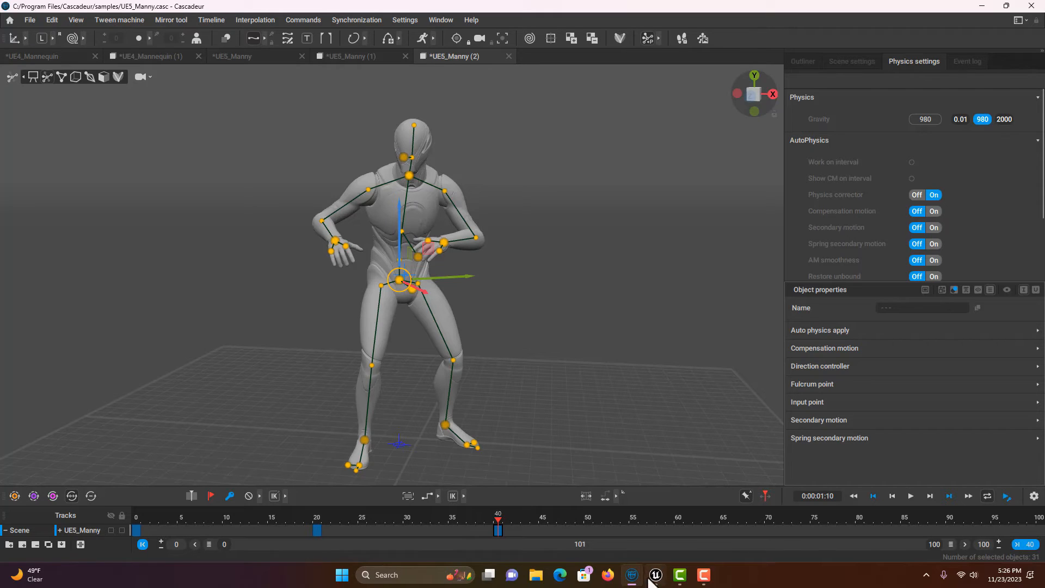
left_click(873, 496)
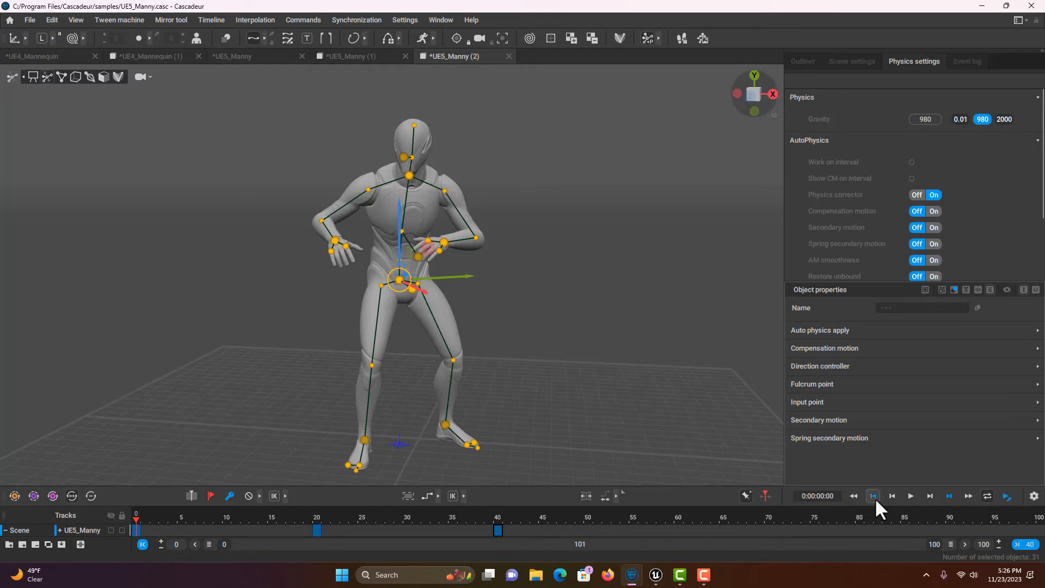
left_click(909, 494)
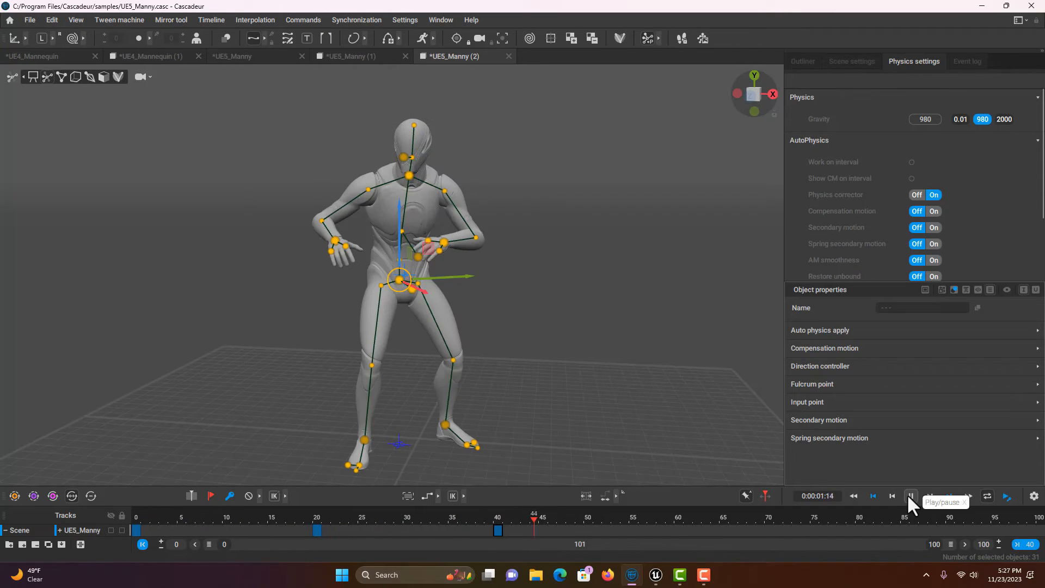
left_click(909, 495)
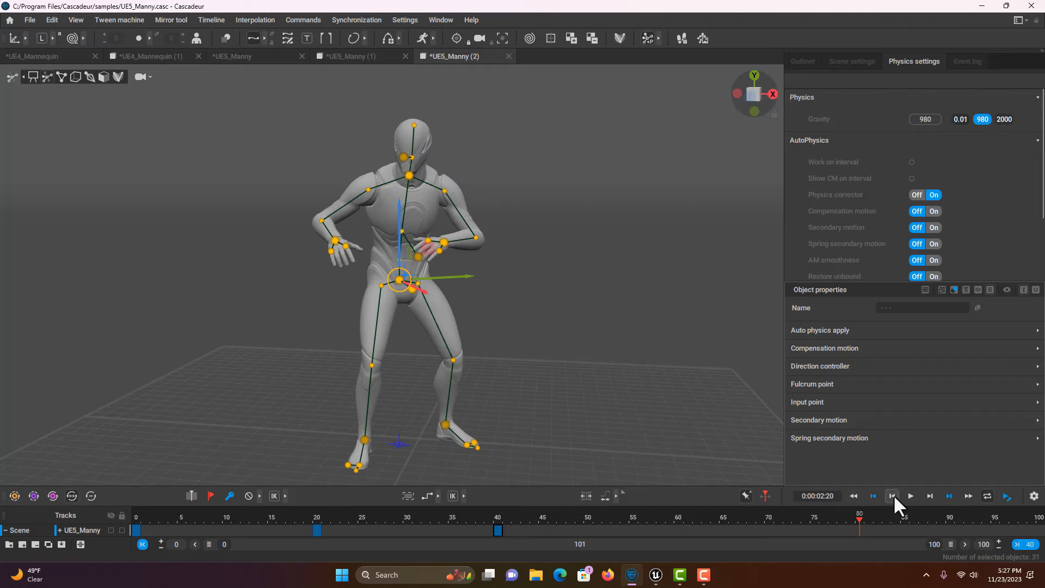
left_click(855, 496)
Step: Limit the timeline to frames 0–40, hide the skeleton lines and deselect all controllers
left_click(1019, 543)
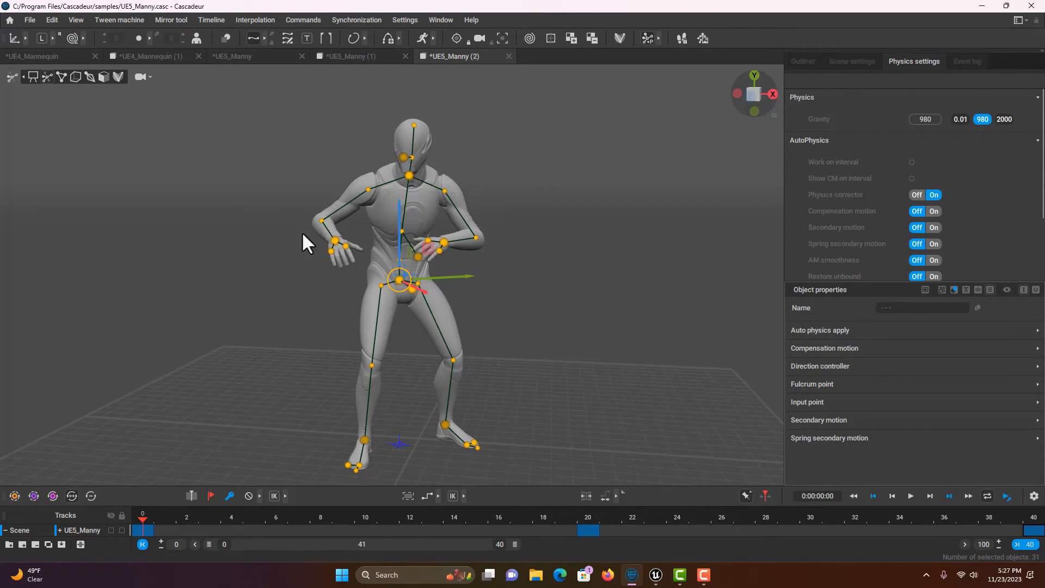
left_click(31, 77)
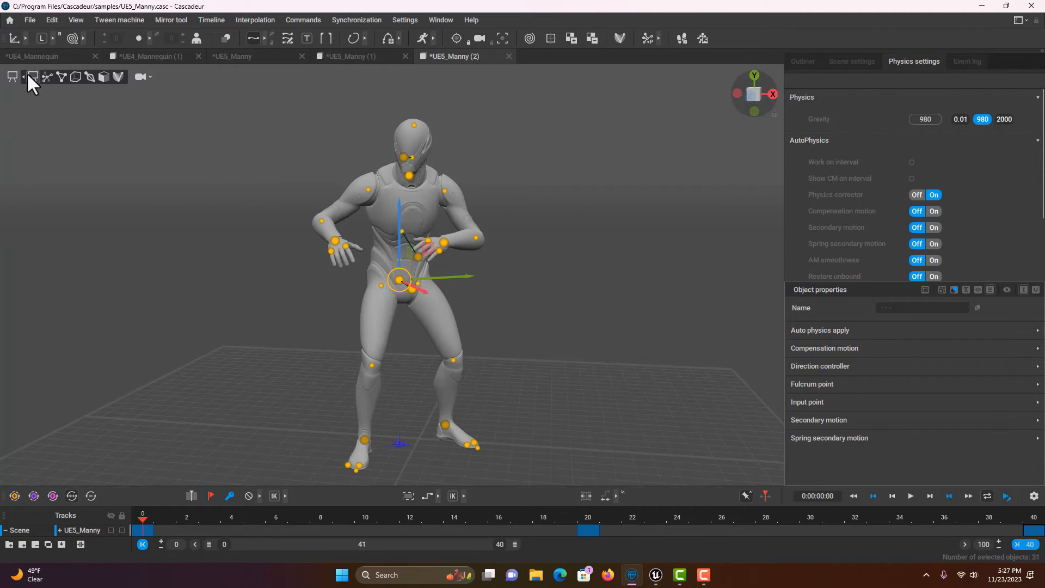
left_click(570, 228)
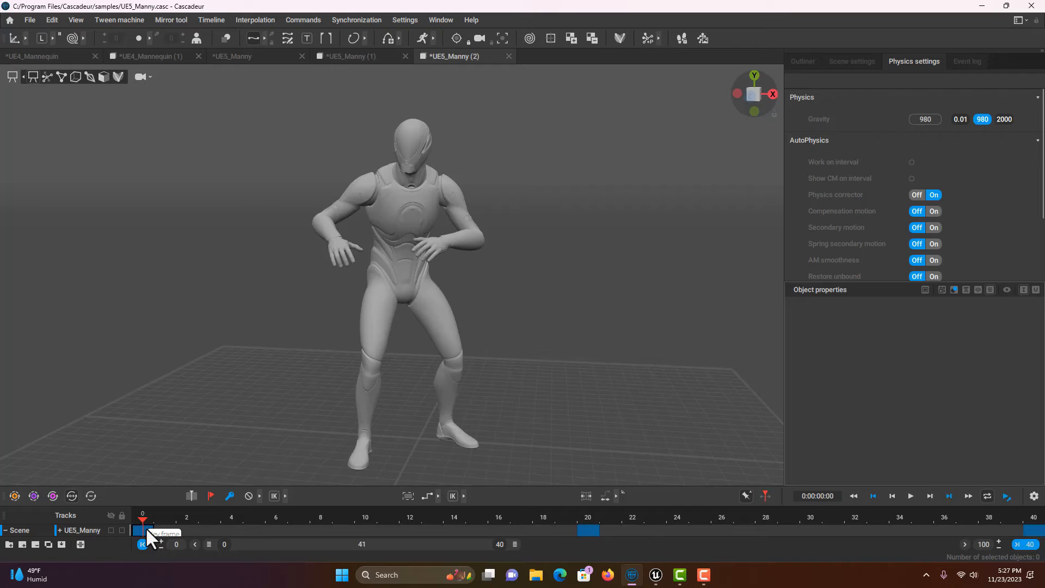
Step: Apply the new interpolation type across frames 0–40 and return to the start
left_click_drag(146, 527, 1036, 536)
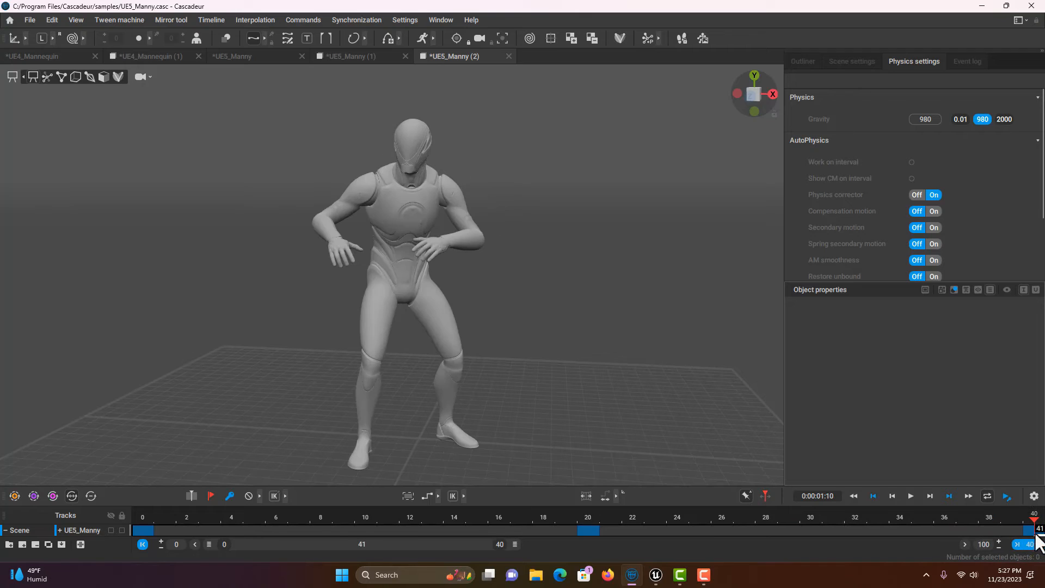
left_click(438, 495)
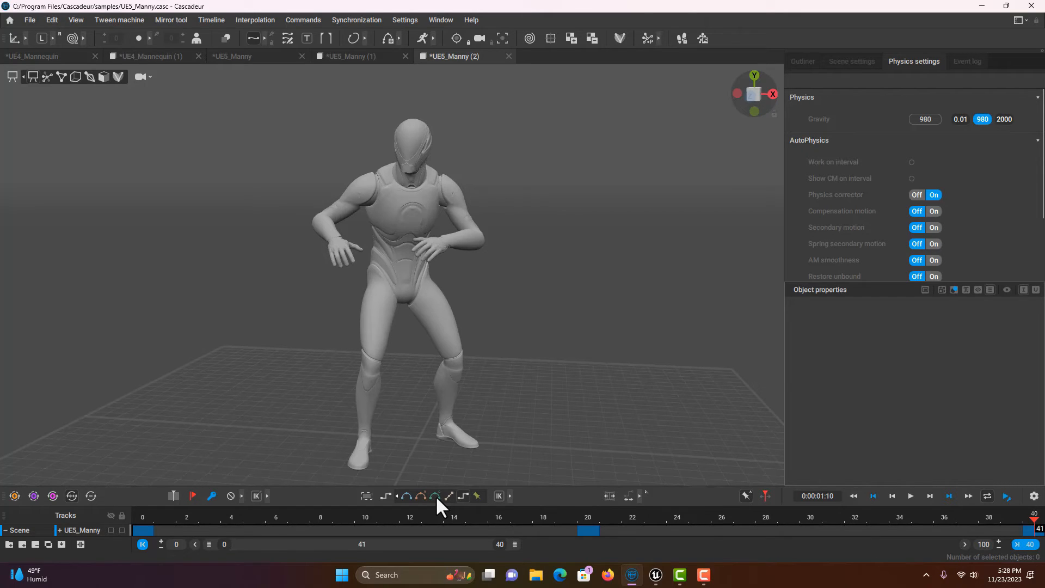
left_click(436, 496)
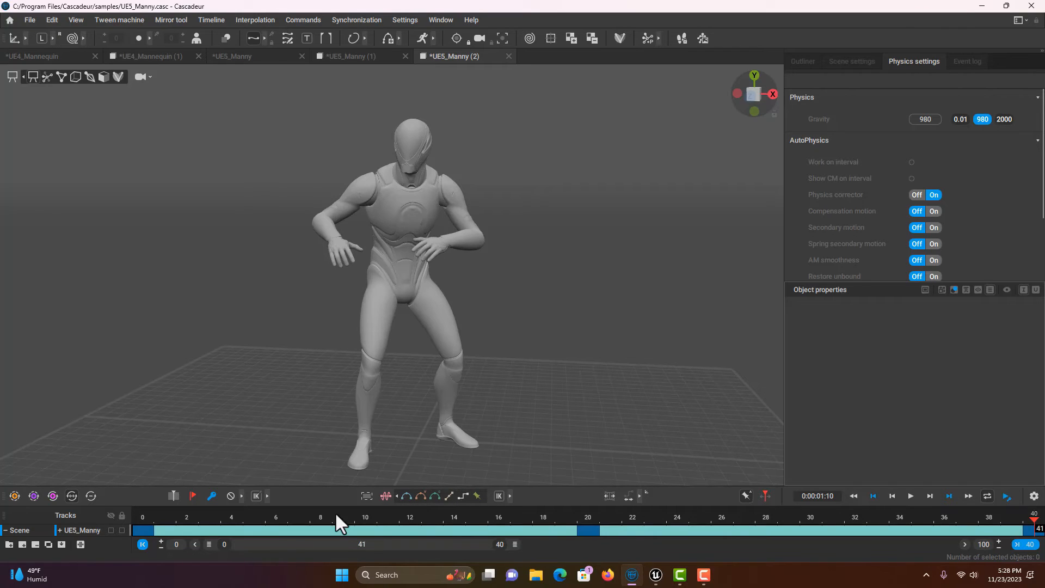
left_click(855, 495)
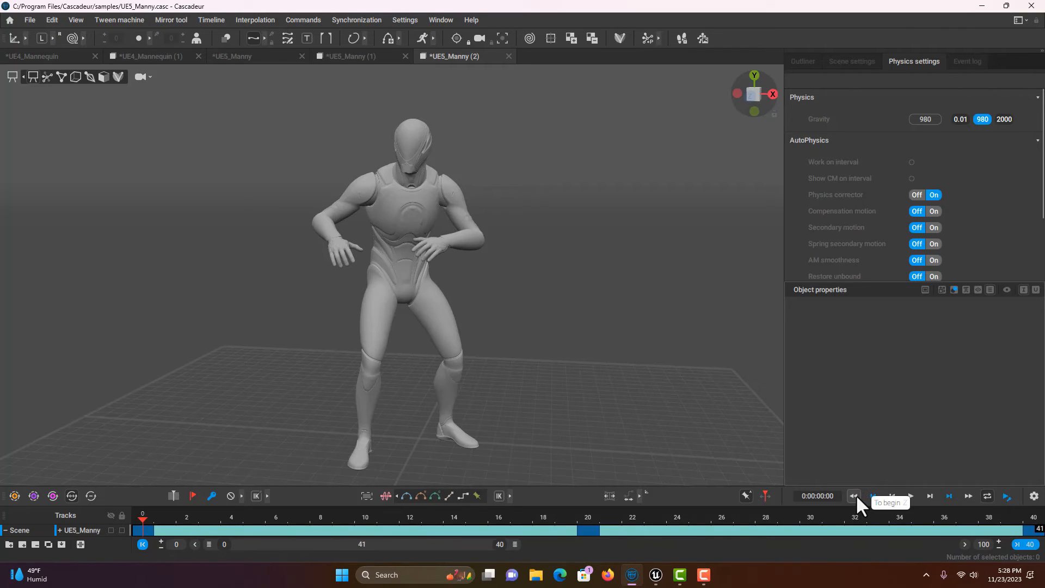
left_click(912, 495)
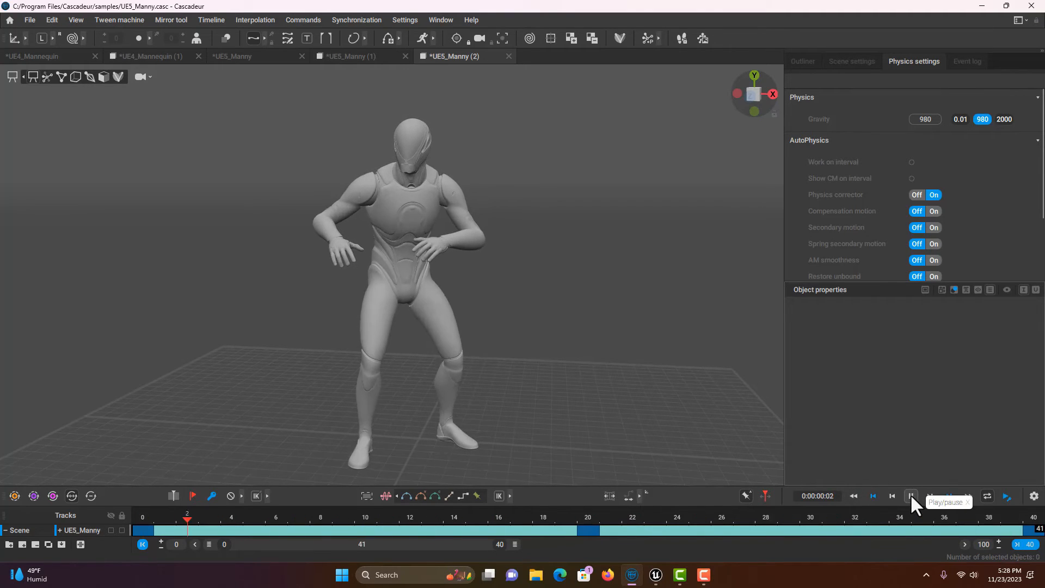
left_click(911, 494)
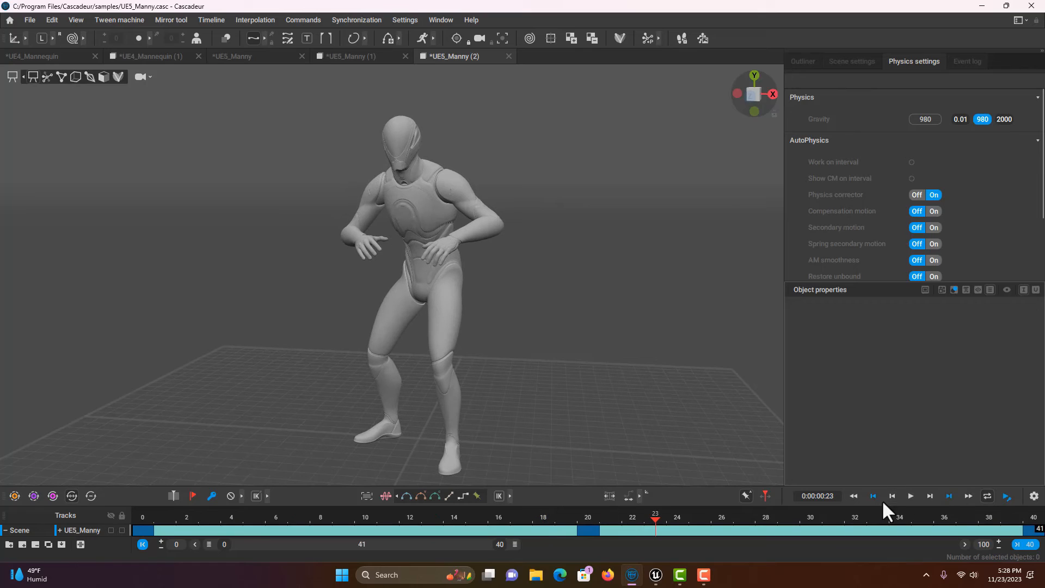
left_click(854, 496)
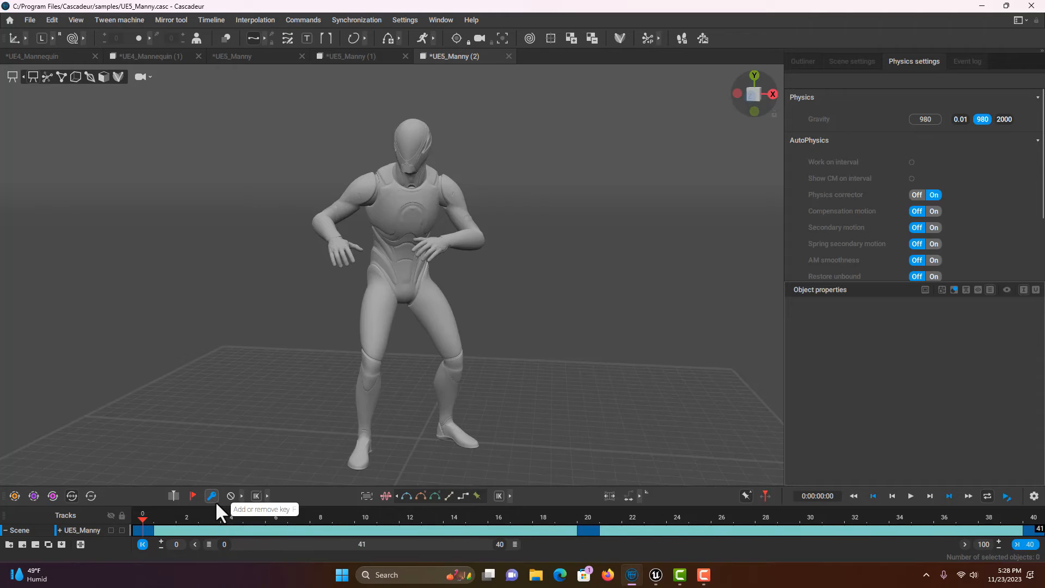
Step: Add keyframes at frames 10 and 30, then play the animation from the start
left_click(145, 531)
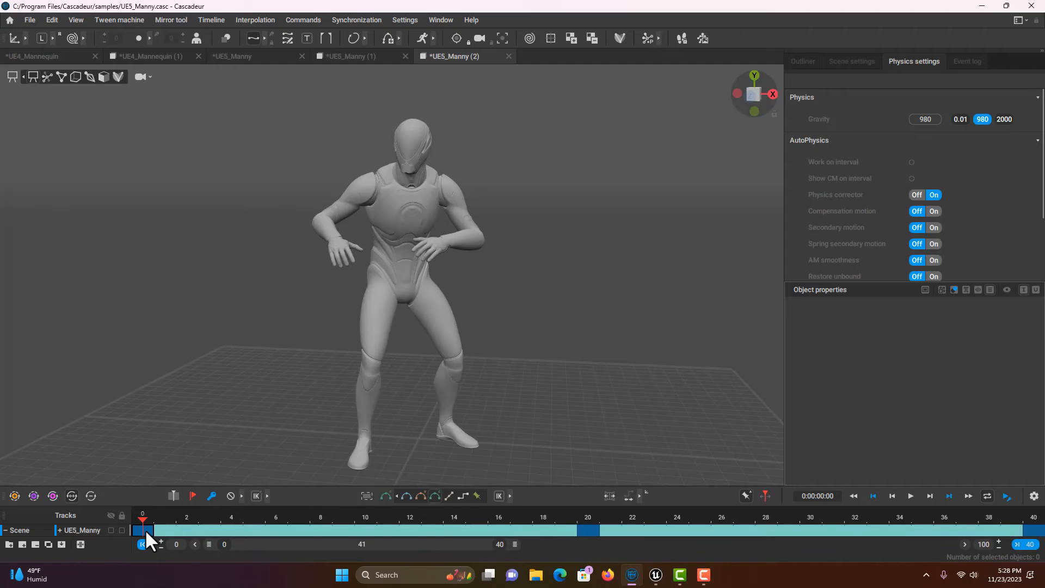
left_click_drag(146, 530, 360, 530)
scroll(563, 419, "down", 2)
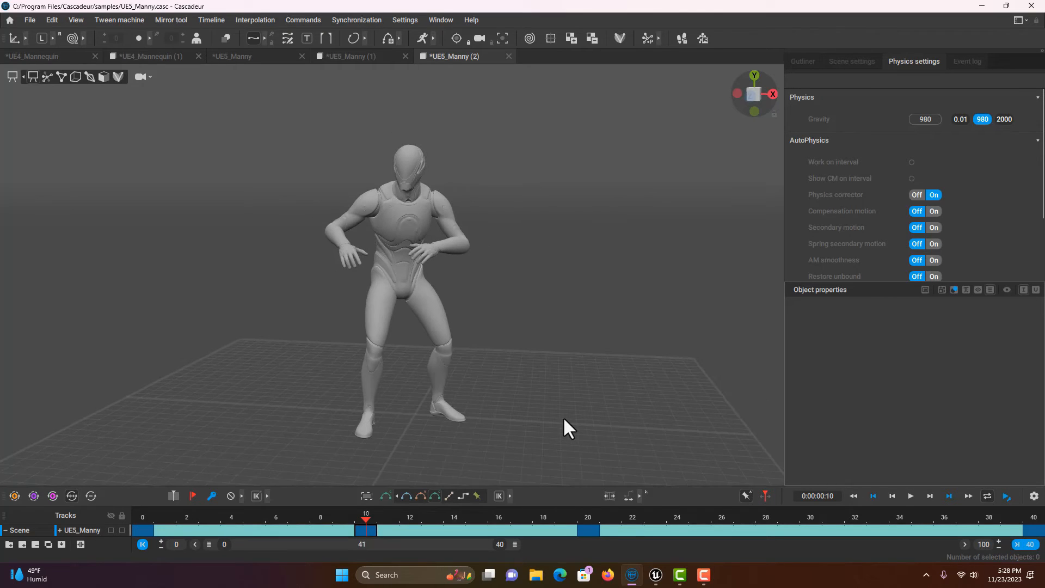
left_click(591, 530)
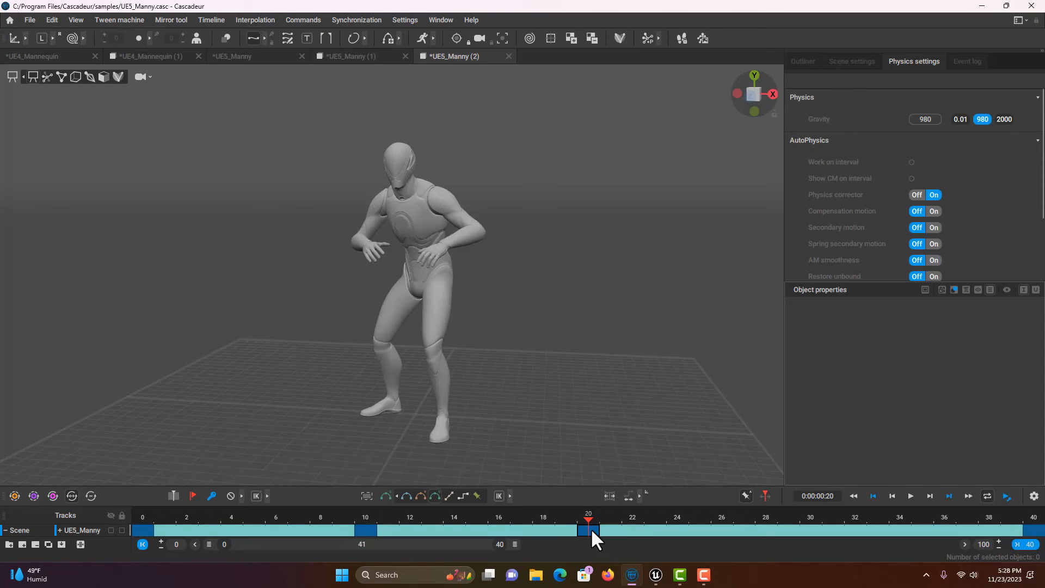
left_click_drag(592, 528, 804, 532)
left_click(855, 497)
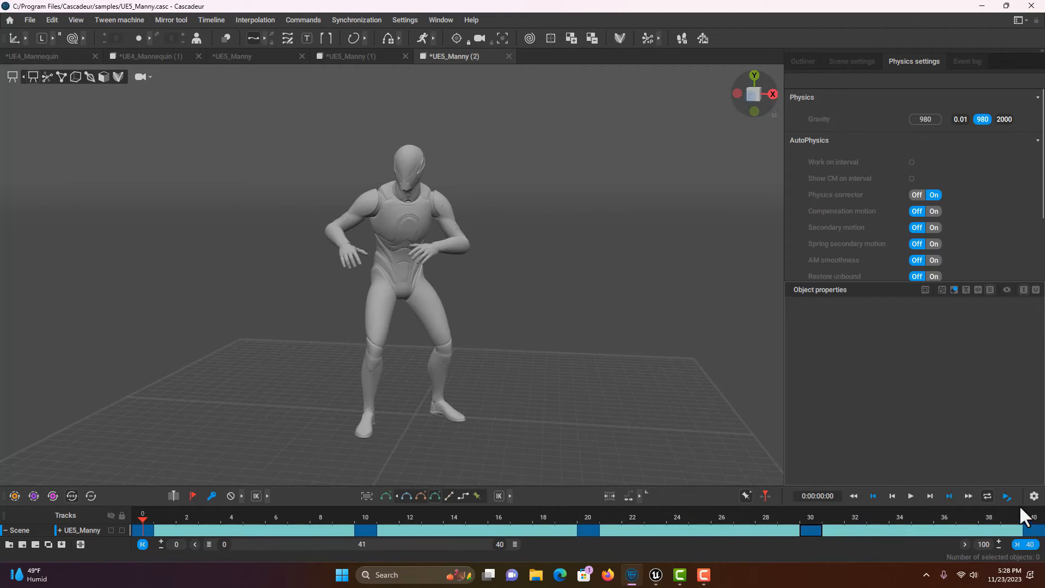
left_click(910, 496)
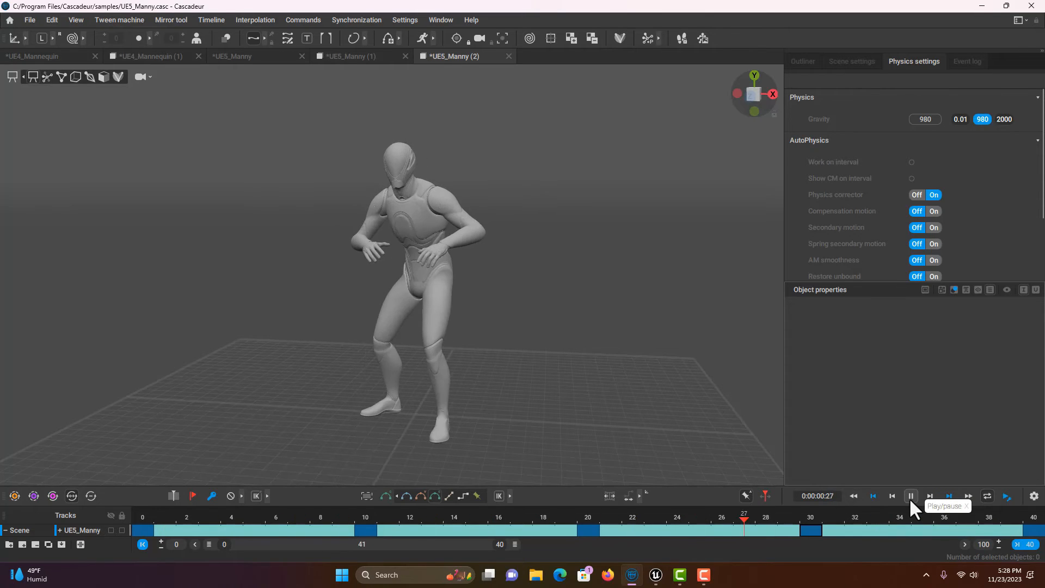
Step: Stop playback and enable Auto Physics to show a green physics-simulated copy of Manny
left_click(910, 496)
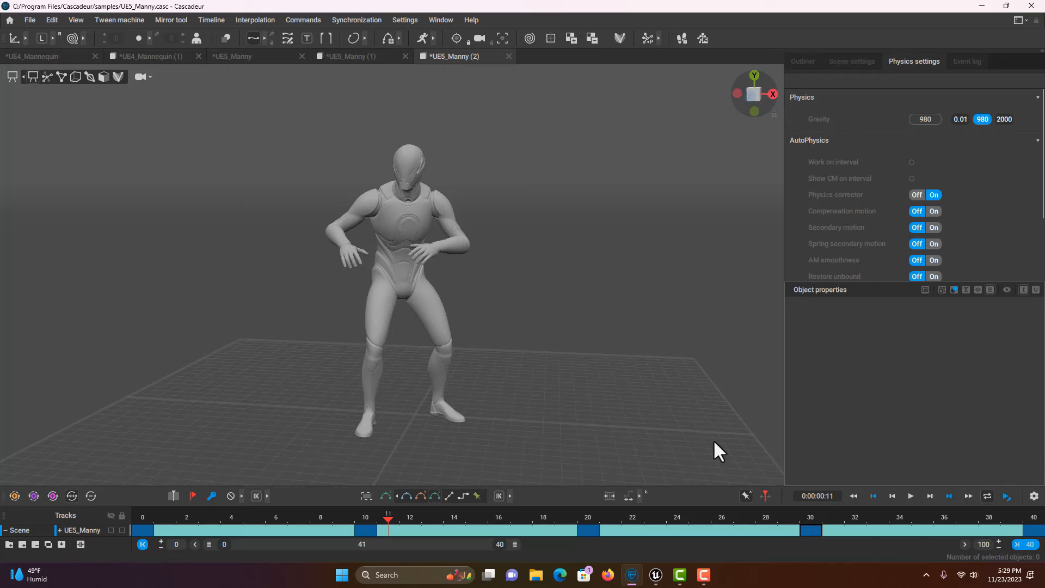
left_click(422, 38)
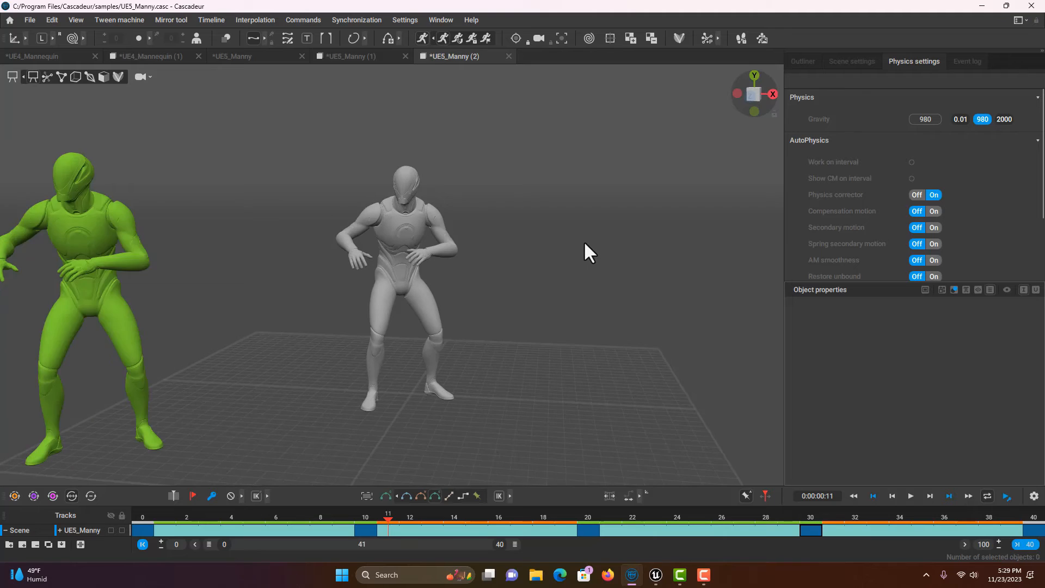
scroll(566, 248, "down", 2)
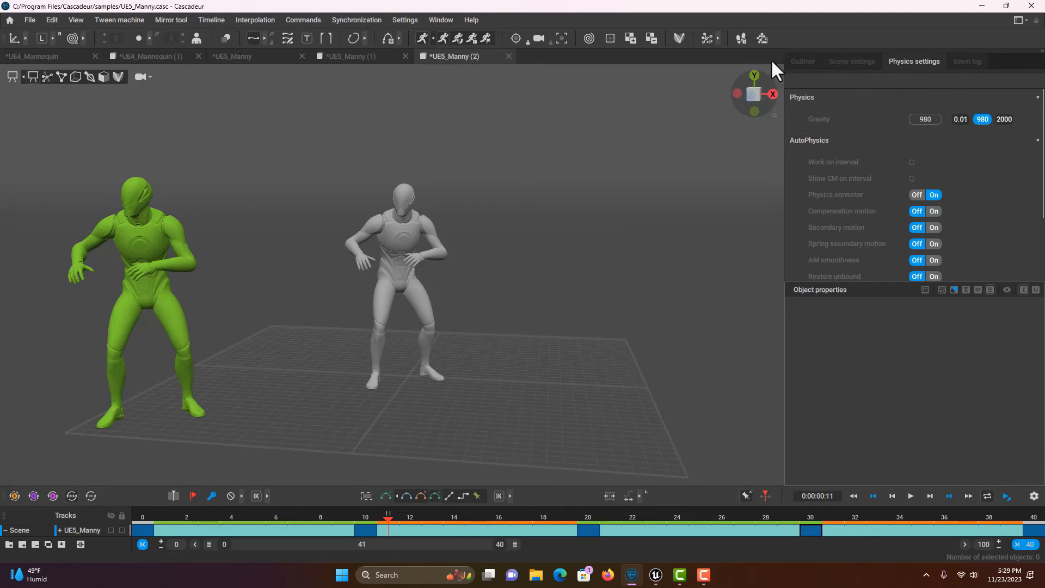
left_click(803, 61)
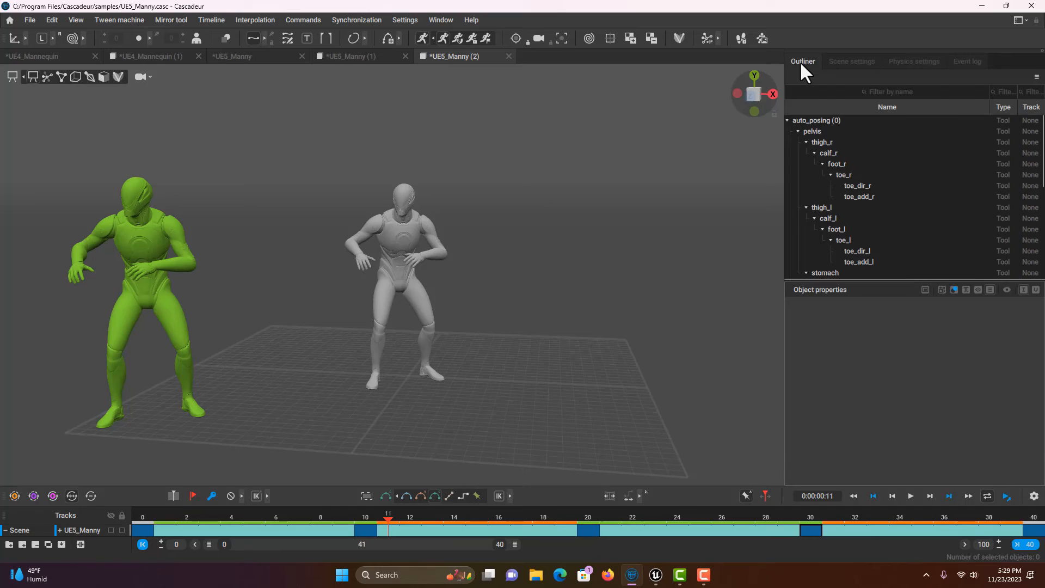
left_click(923, 61)
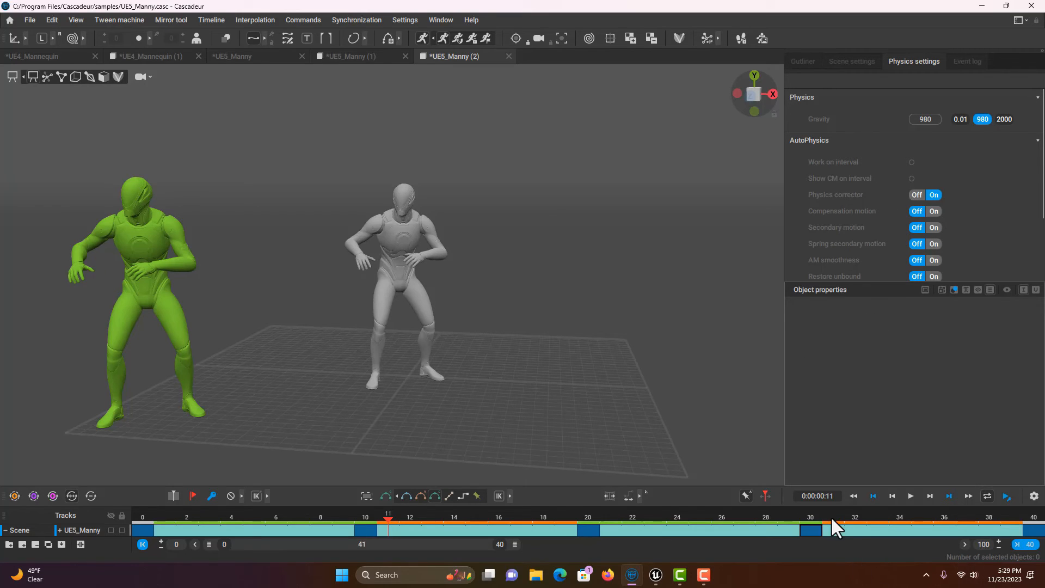
Step: Preview the physics-corrected animation from frame 0, then return to the first frame
left_click(853, 496)
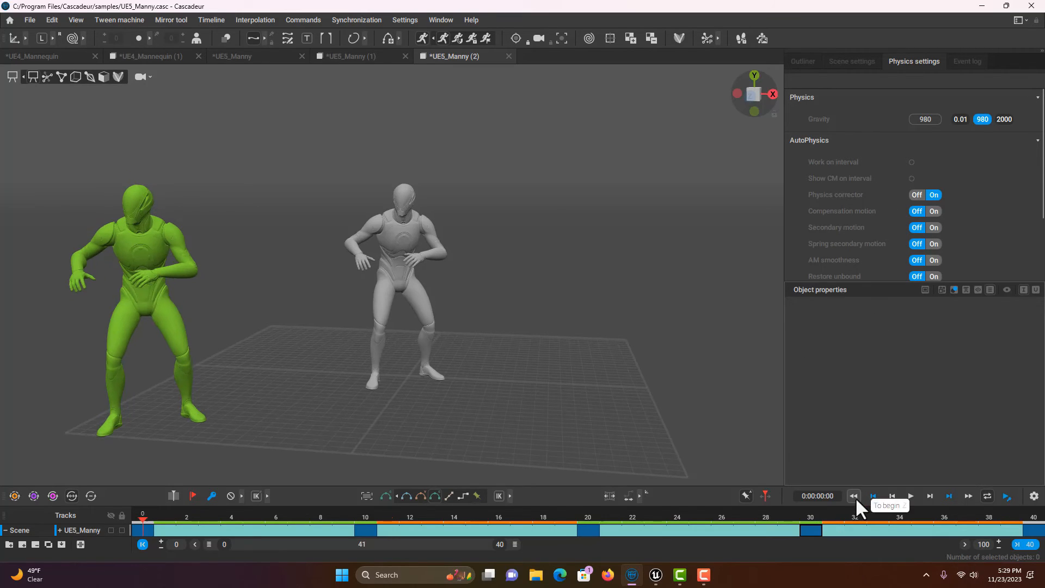
left_click(910, 496)
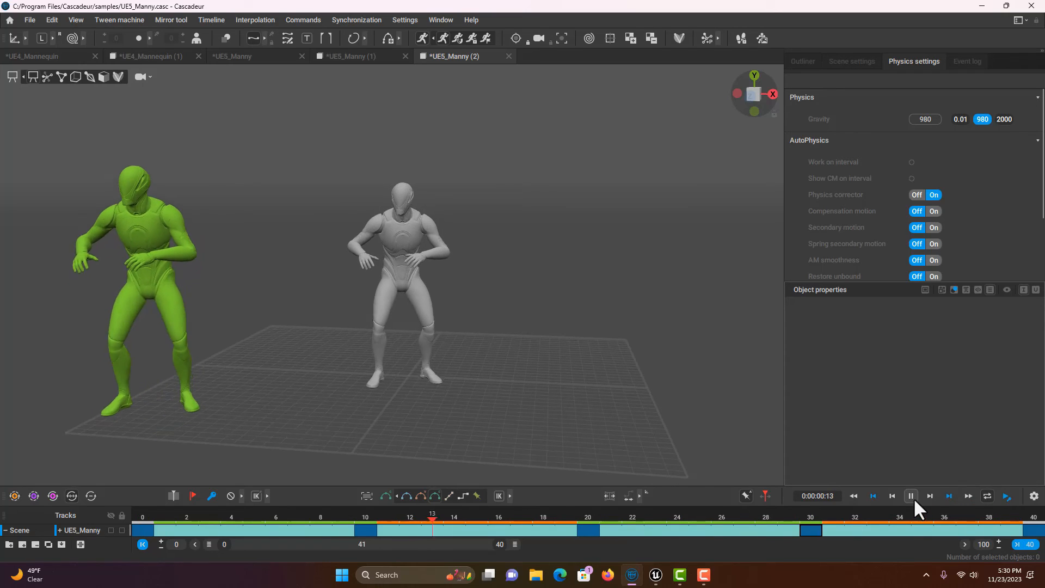
left_click(912, 496)
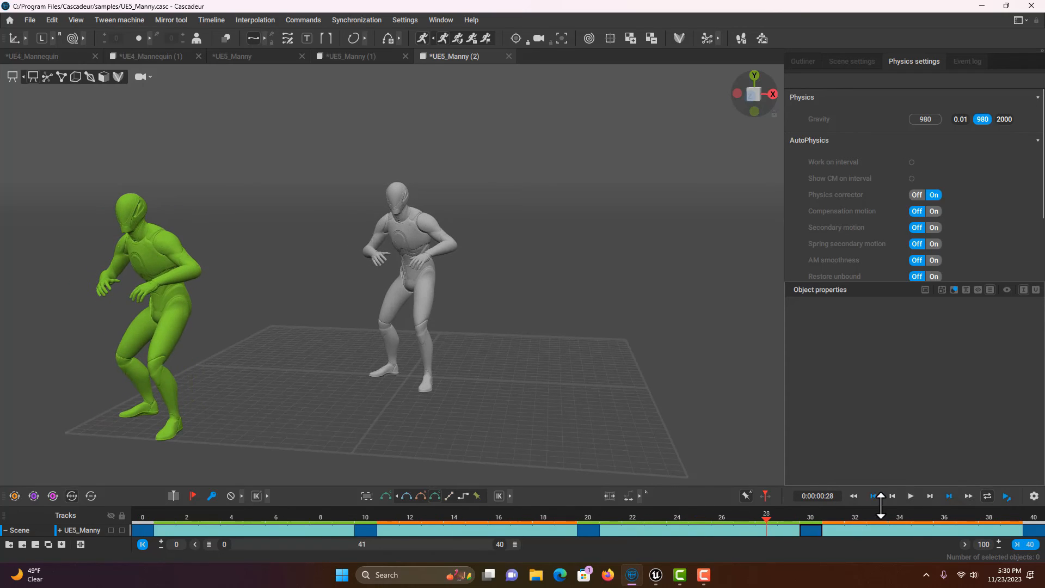
left_click(854, 496)
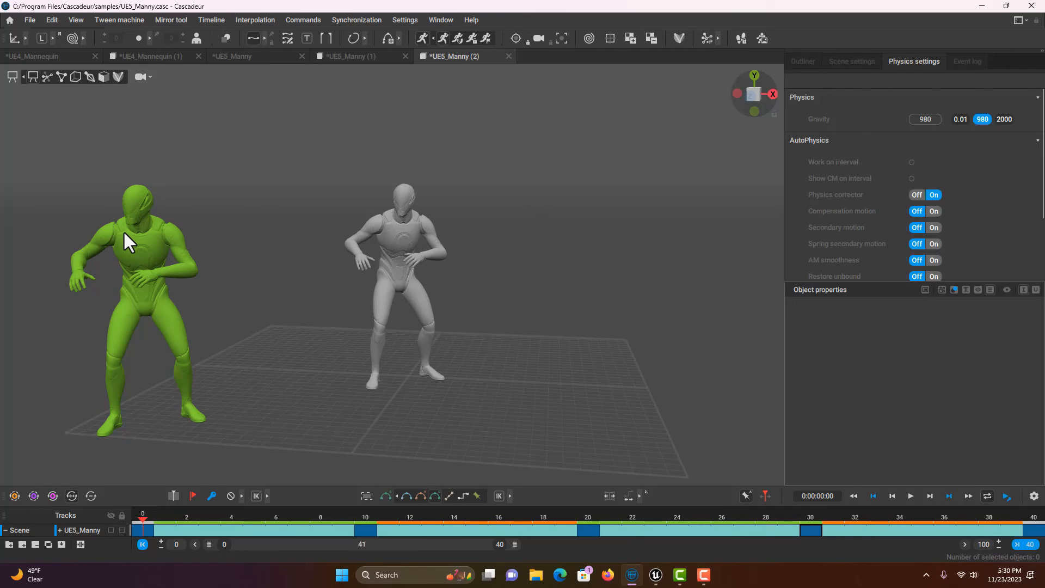
Step: Snap the animation to Auto Physics, turn Auto Physics off, and preview the crouched idle
left_click(457, 39)
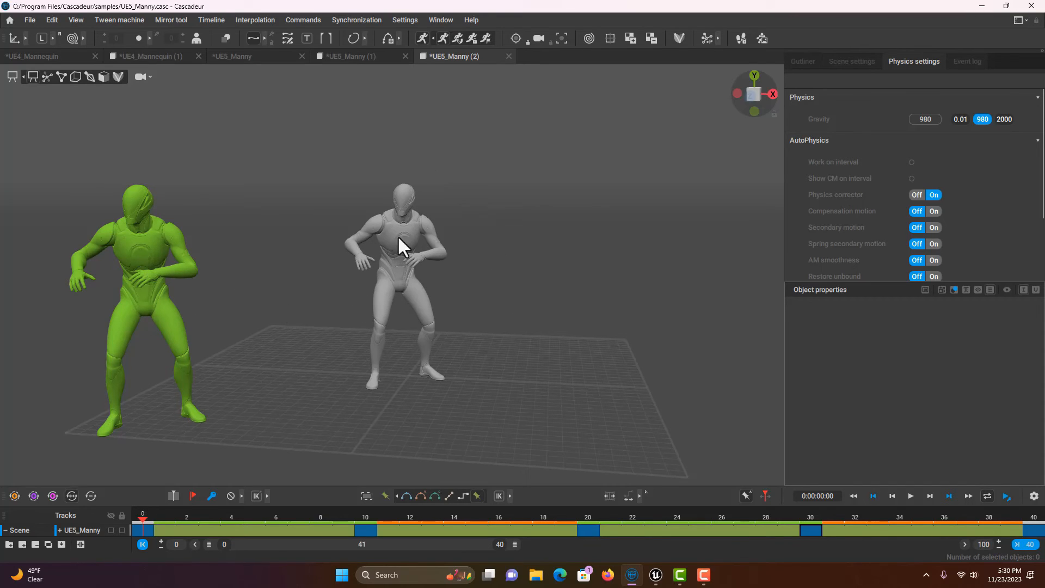
left_click(420, 39)
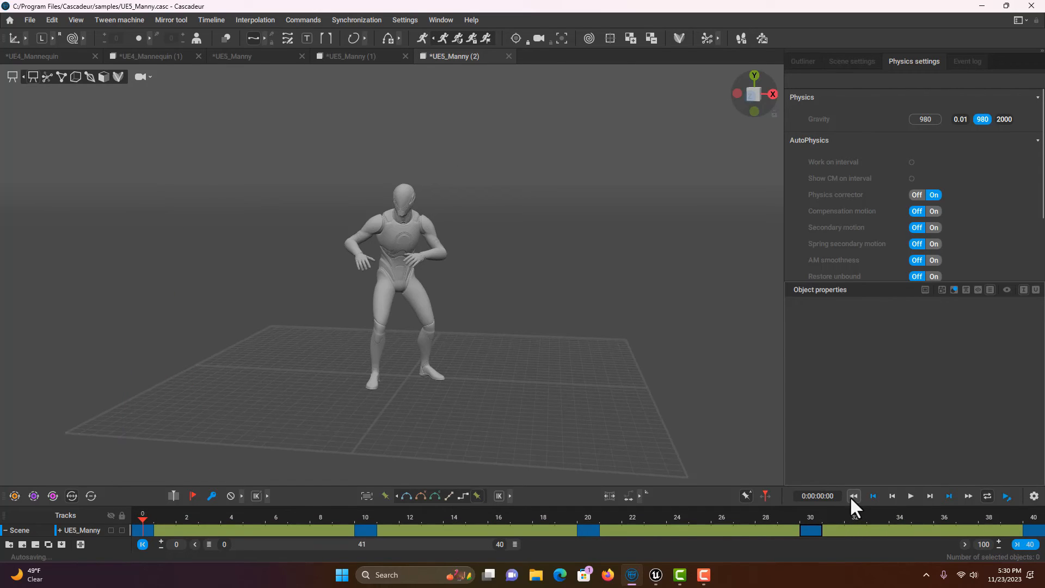
left_click(910, 497)
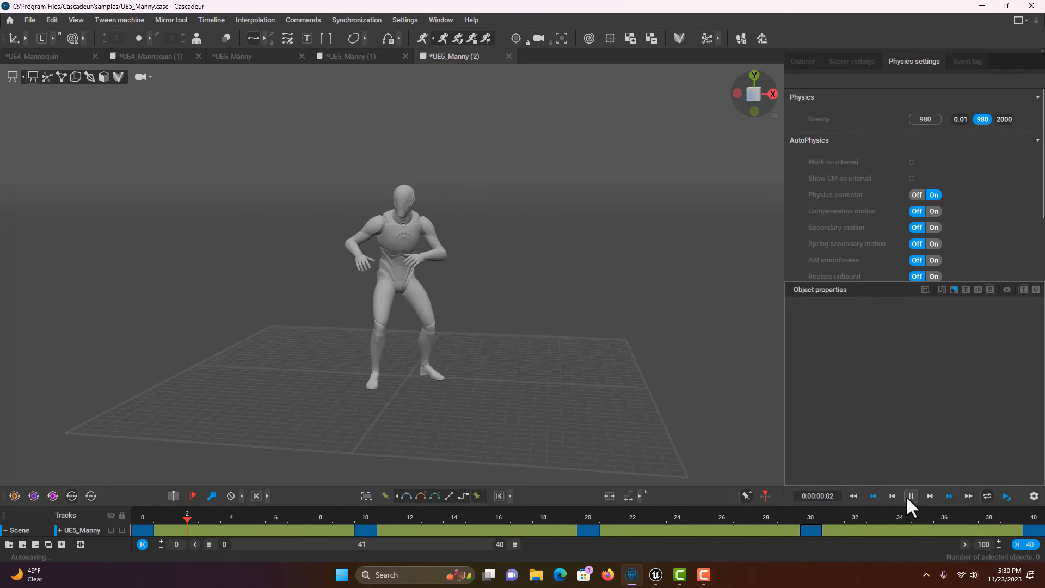
left_click(912, 496)
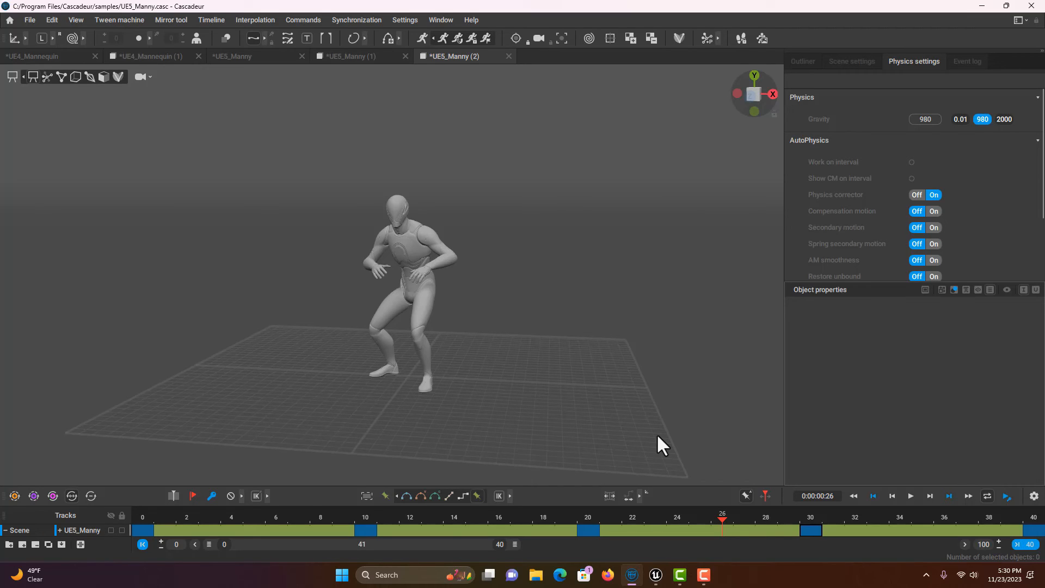
left_click(29, 20)
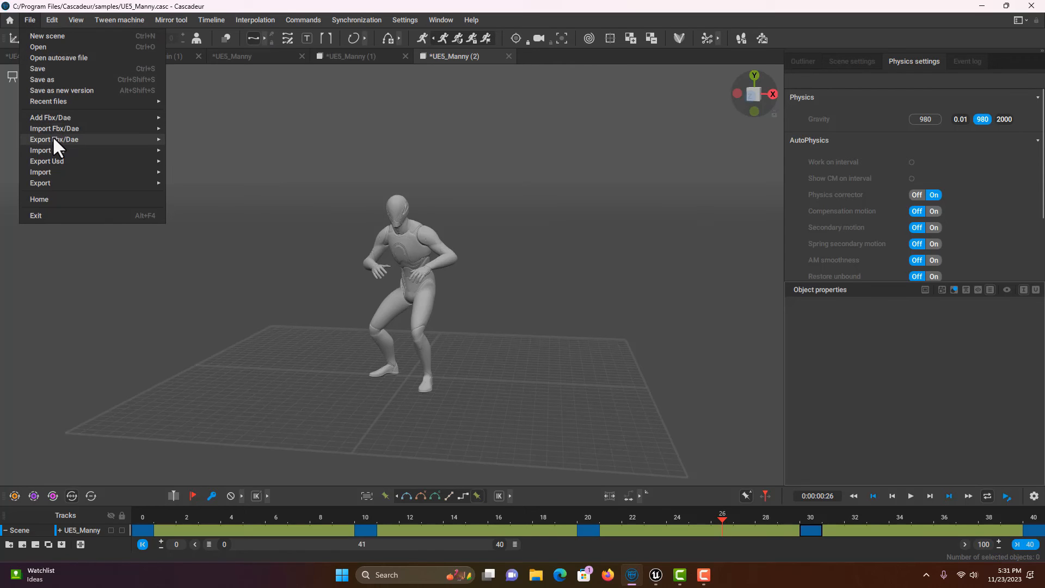
Step: Export the scene as FBX to the Desktop as MannyTest, then bring the Unreal Editor forward
mouse_move(54, 138)
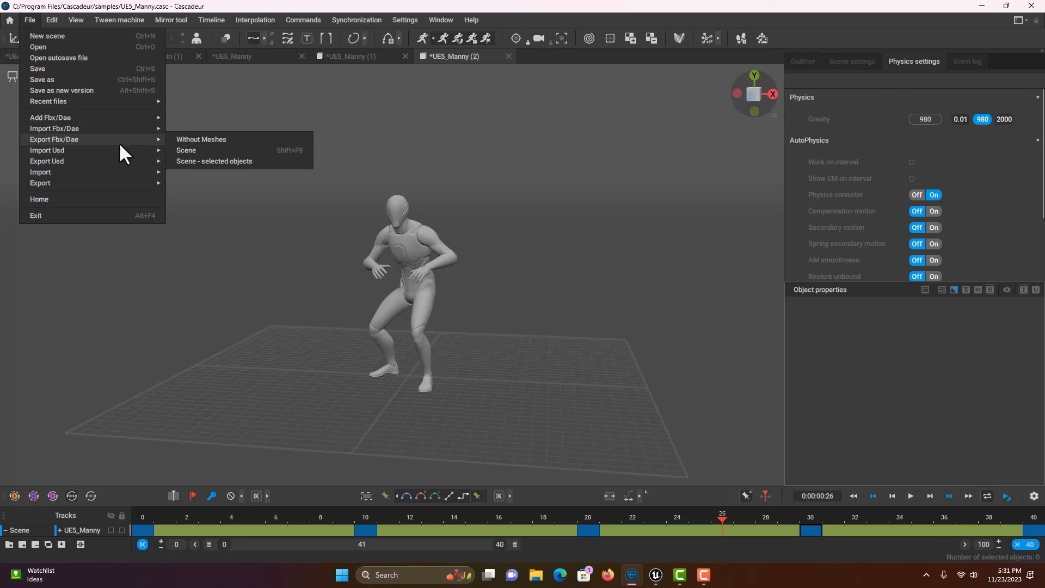
left_click(182, 152)
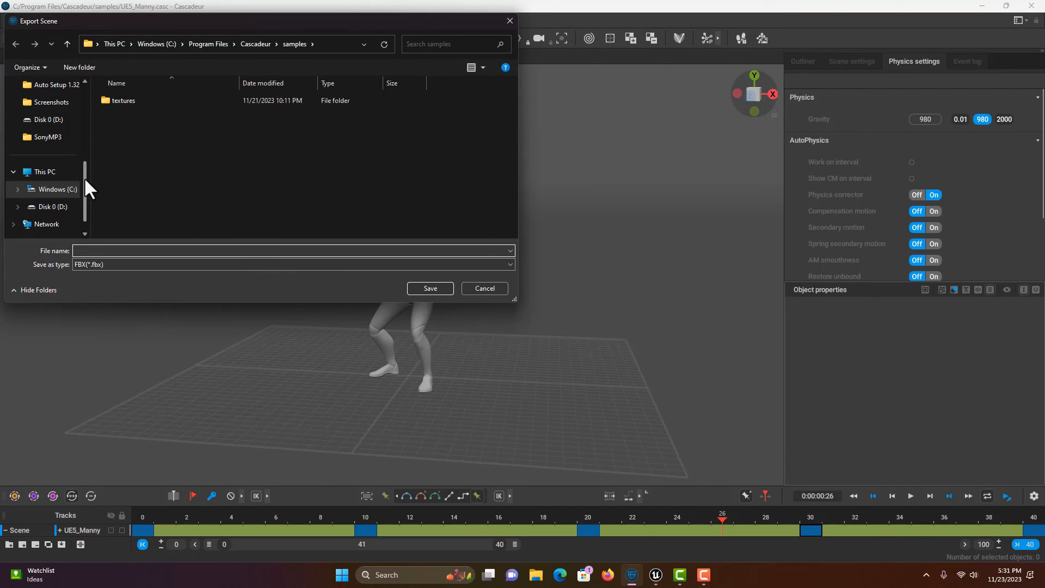
left_click_drag(83, 172, 87, 103)
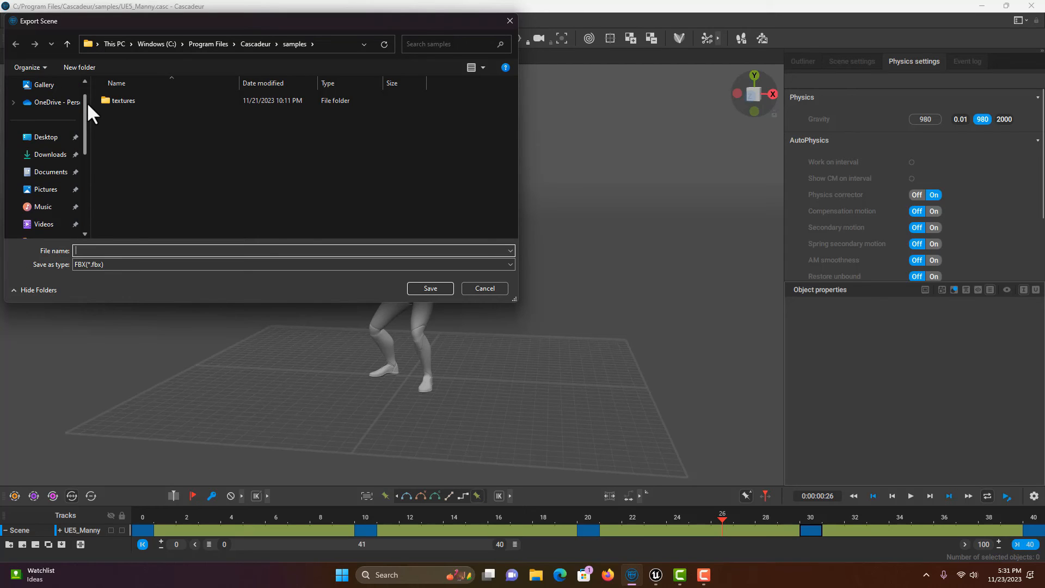
left_click(47, 138)
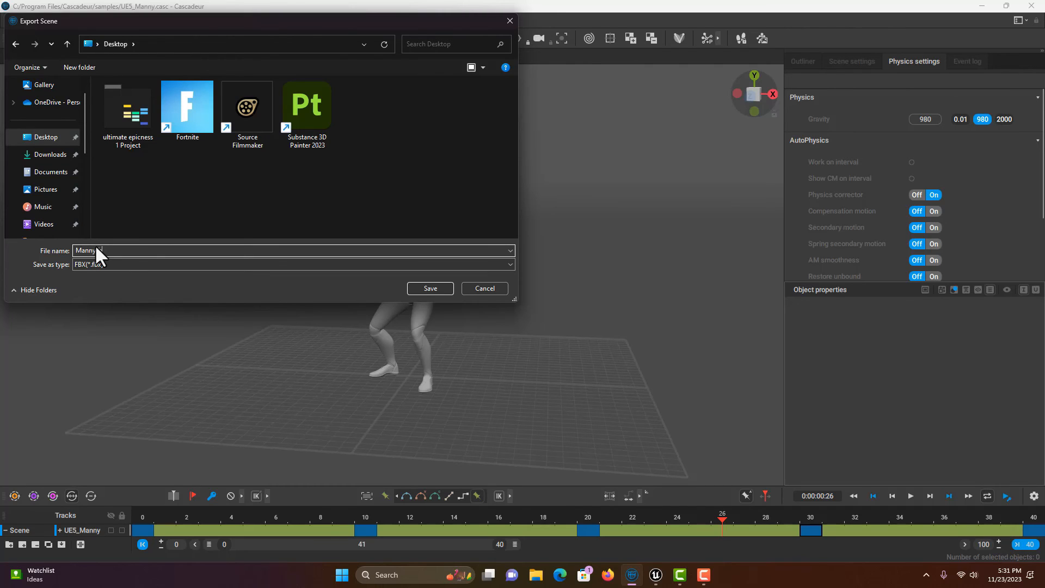
type("Test")
left_click(431, 291)
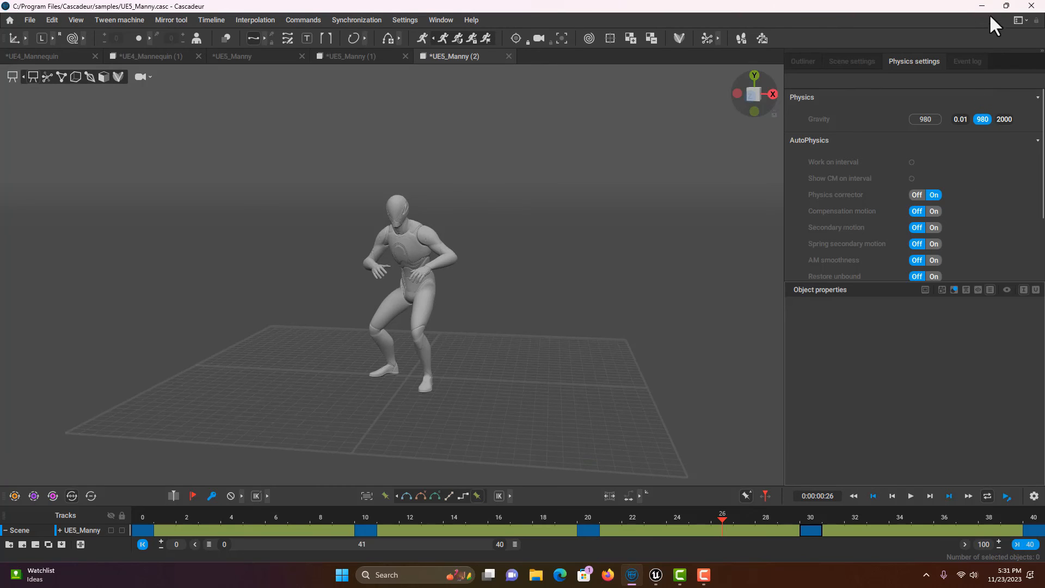
left_click(656, 575)
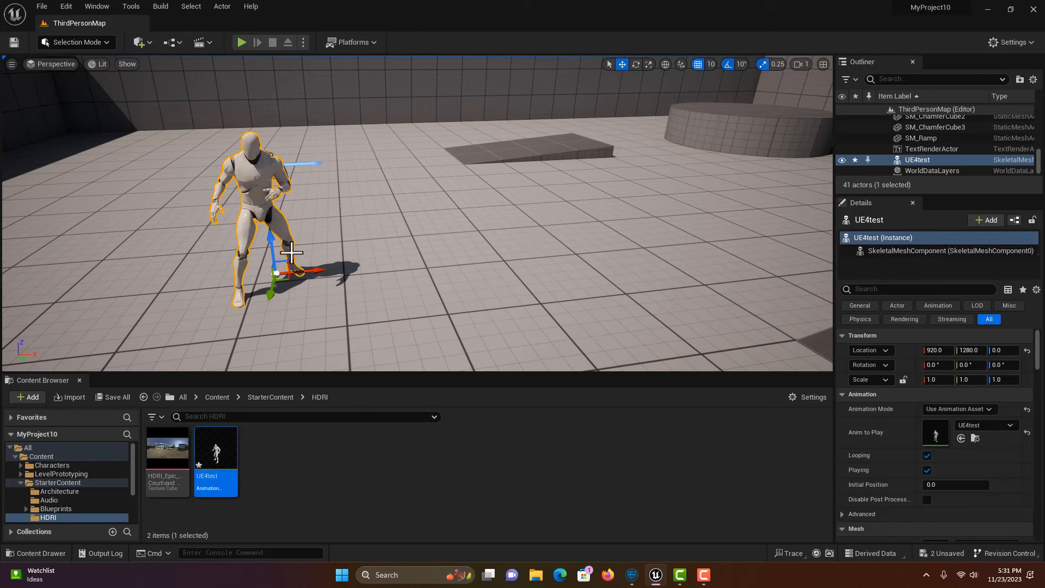
Step: Import MannyTest.fbx from the Desktop into /Game/StarterContent/HDRI using Add > Import
left_click(28, 397)
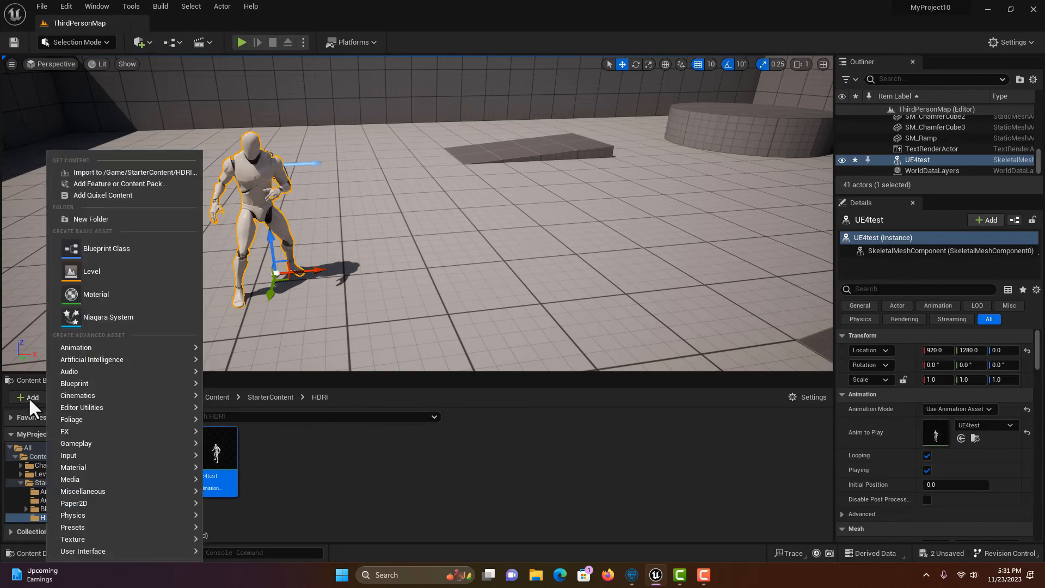
left_click(104, 174)
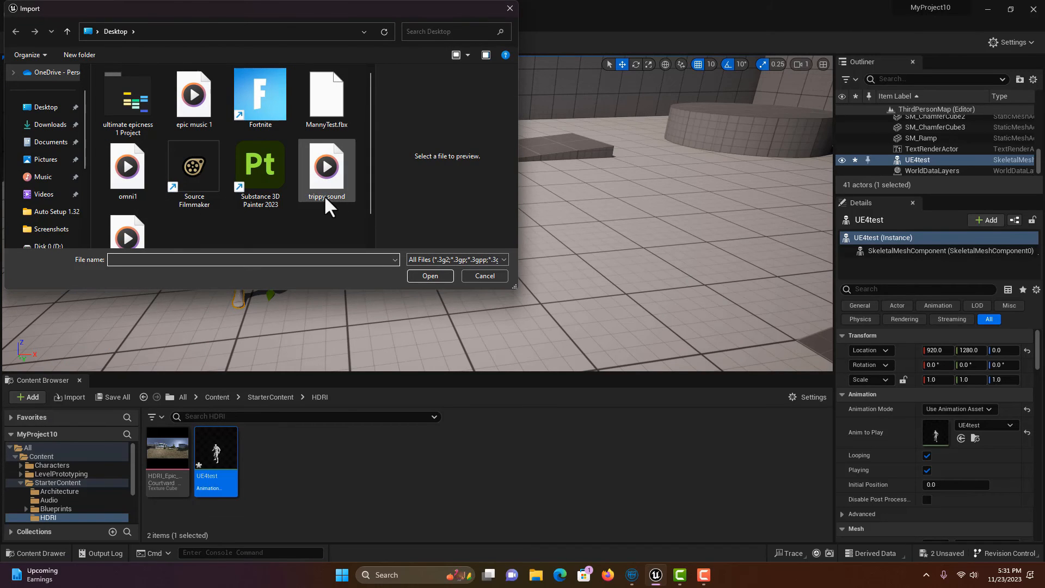
left_click(327, 106)
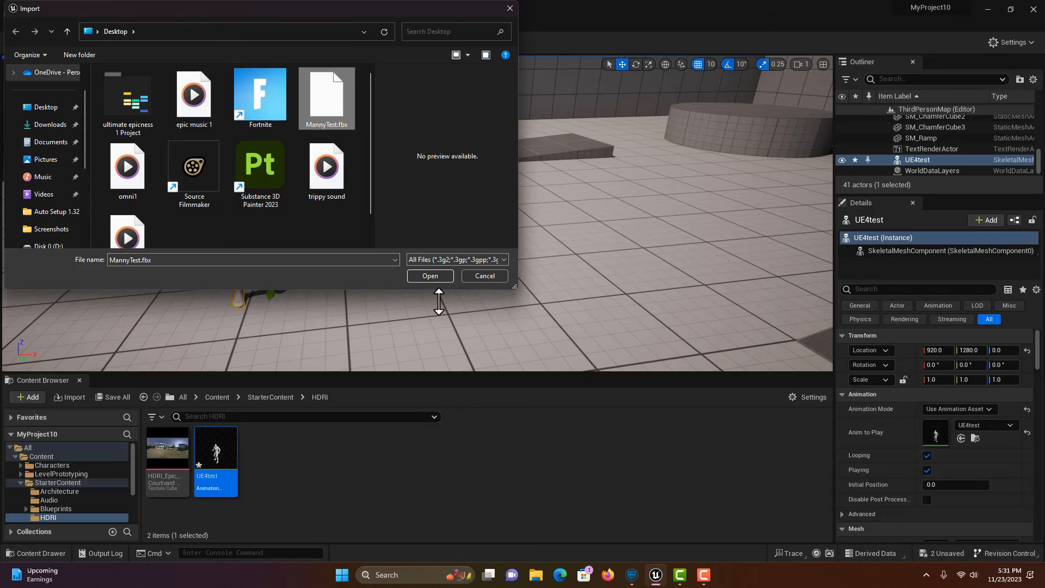
left_click(436, 275)
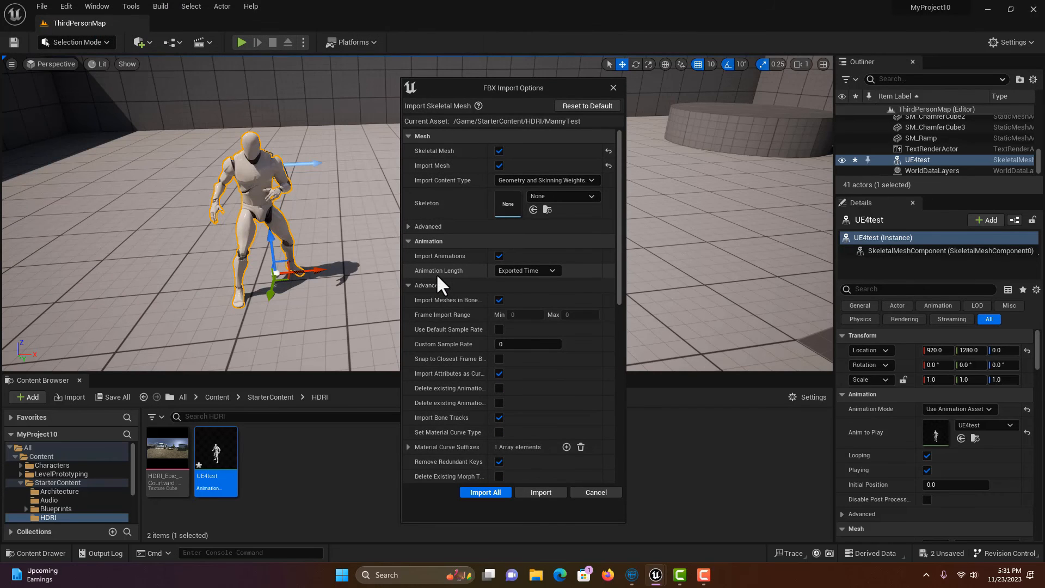
Step: Import MannyTest as animation only on the SK_Mannequin skeleton, with Import Mesh unchecked
left_click(591, 196)
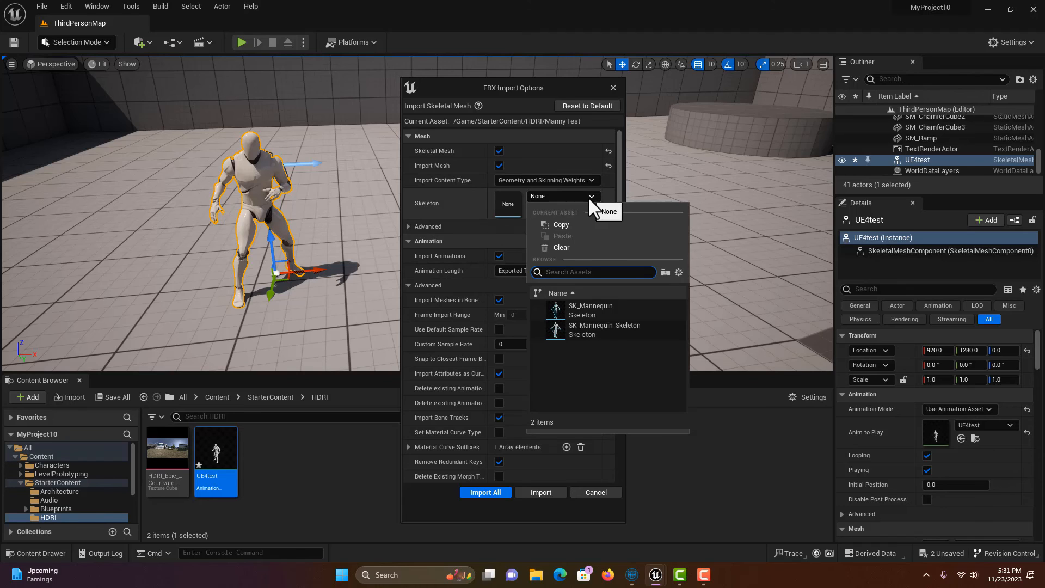
left_click(588, 306)
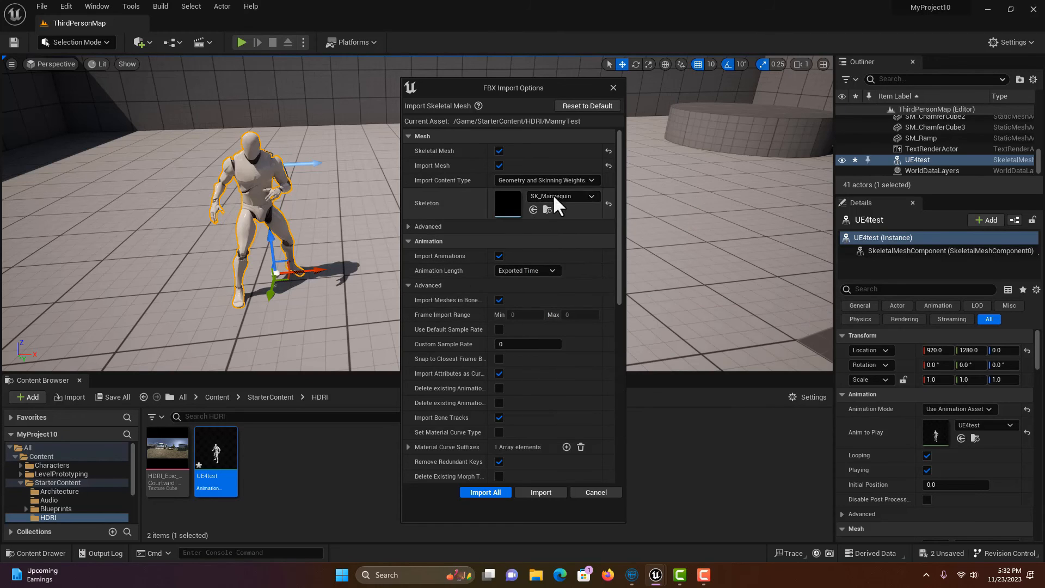
left_click(499, 166)
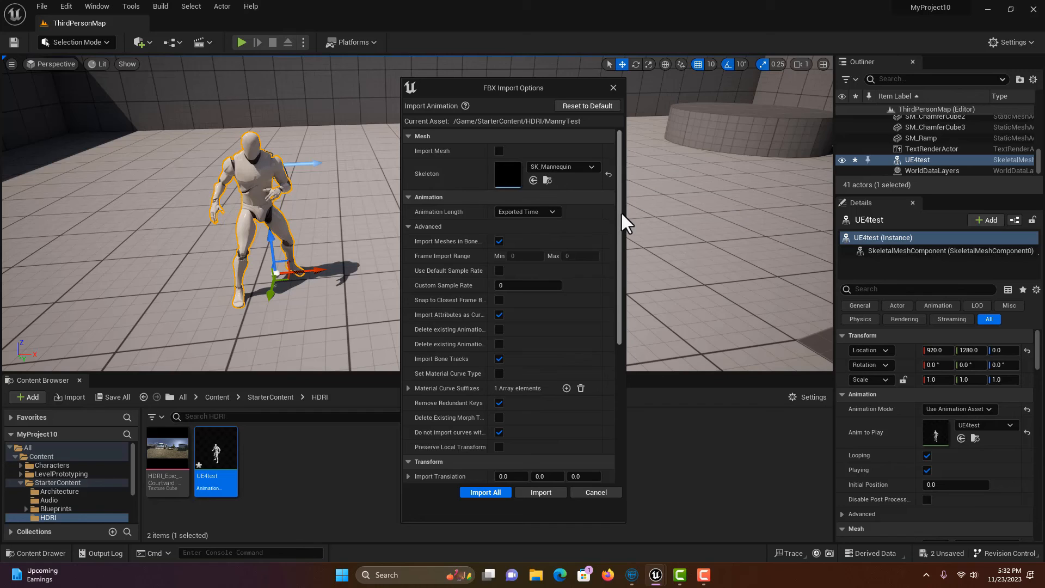
left_click_drag(622, 215, 618, 298)
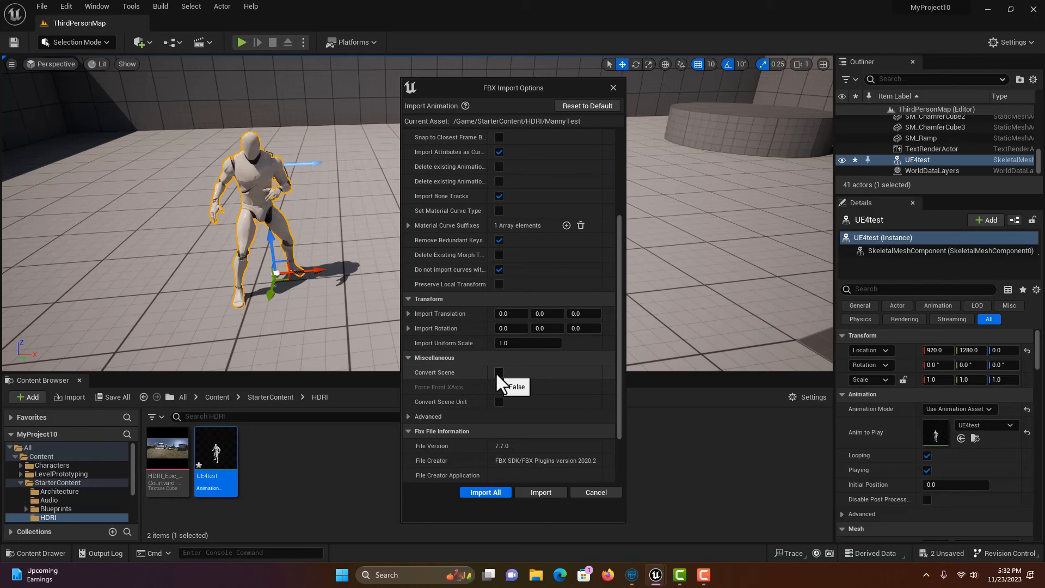
left_click(485, 492)
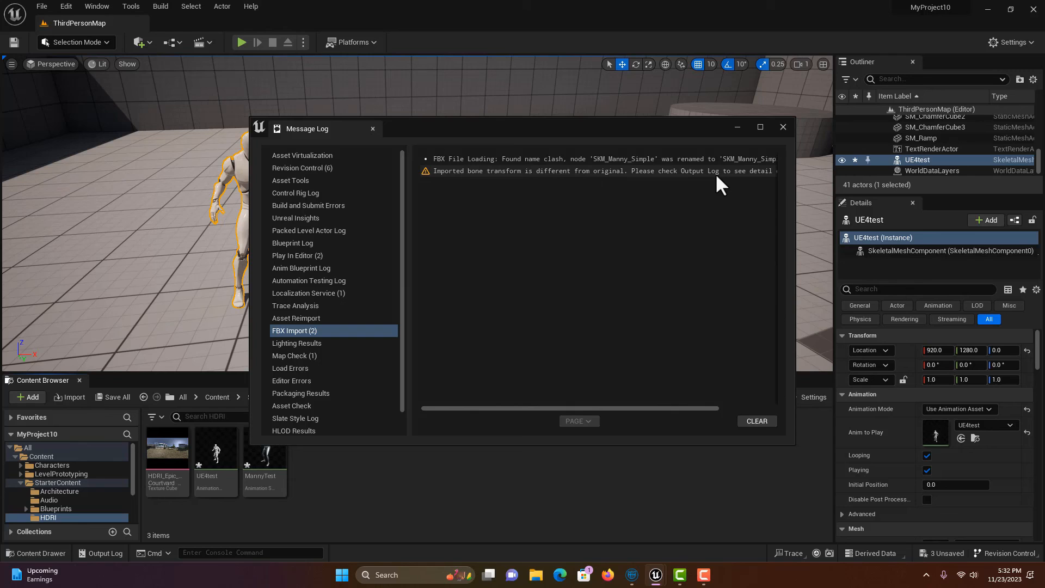
Step: Close the Message Log and place the MannyTest animation in the level beside UE4test
left_click(782, 128)
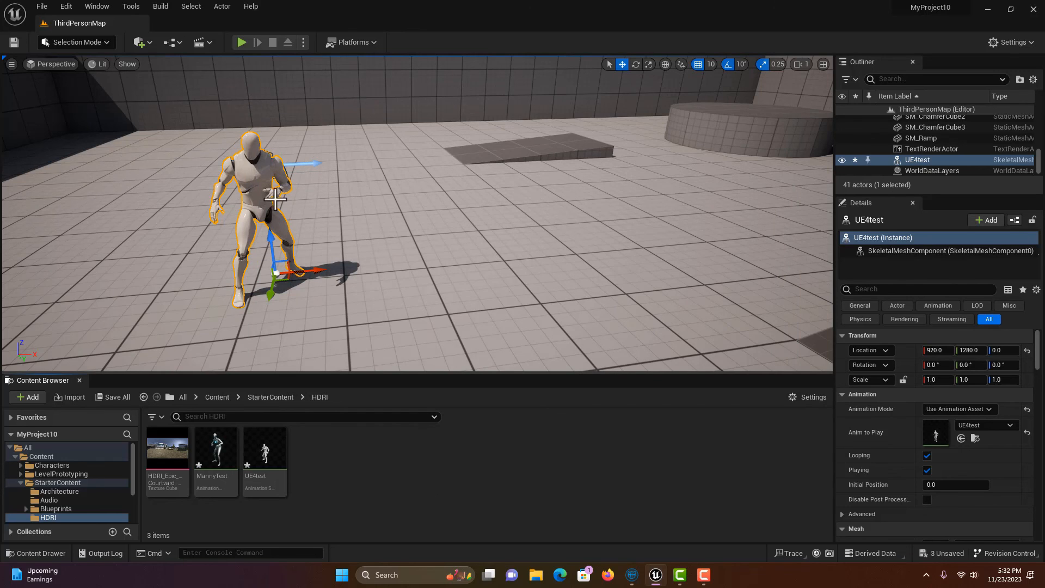
mouse_move(214, 452)
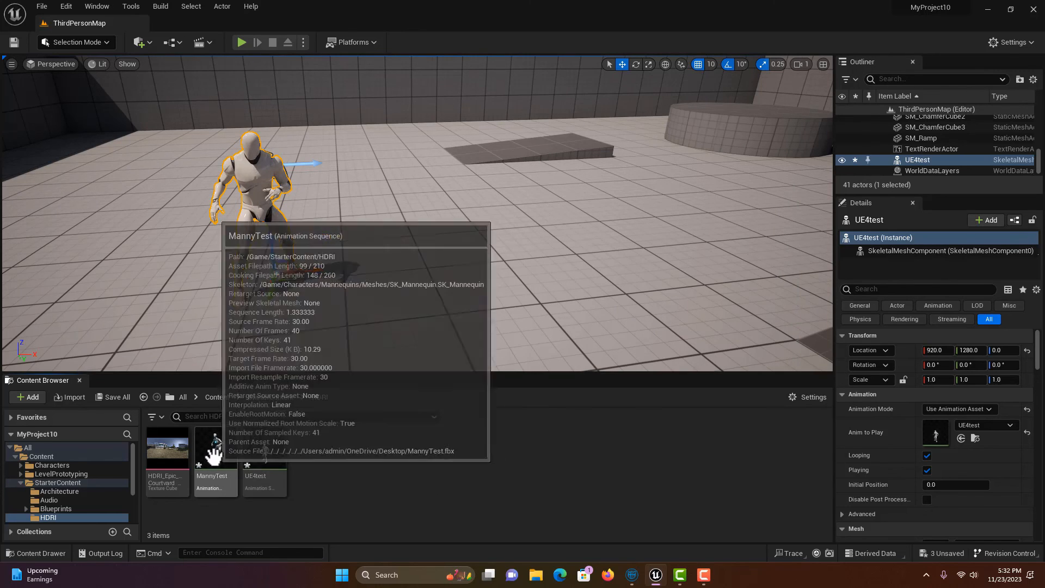
left_click_drag(217, 453, 406, 263)
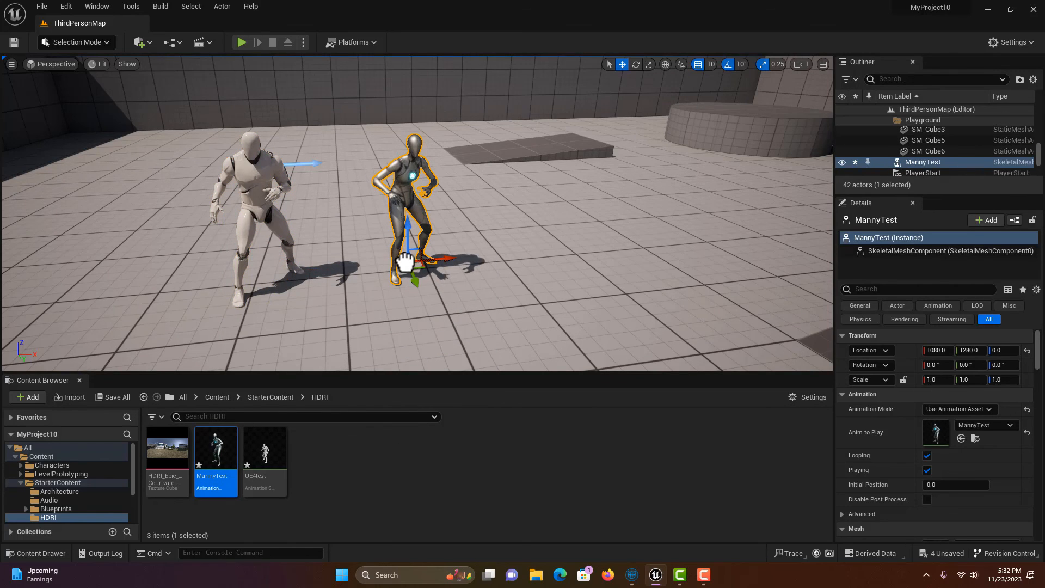
Step: Run Play In Editor and walk forward with W to watch the crouched idle animations
left_click(242, 42)
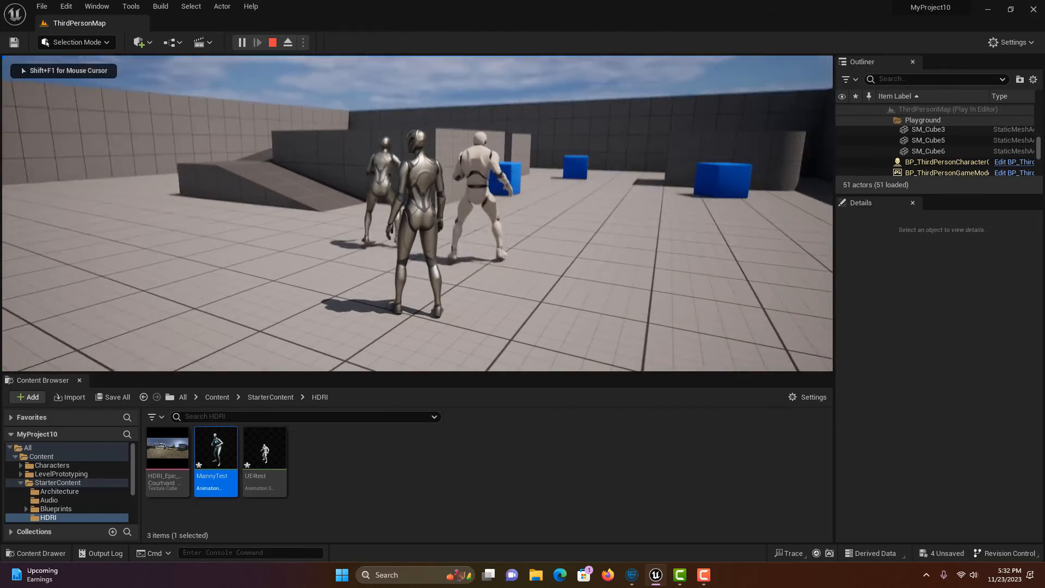
key("w")
key("w")
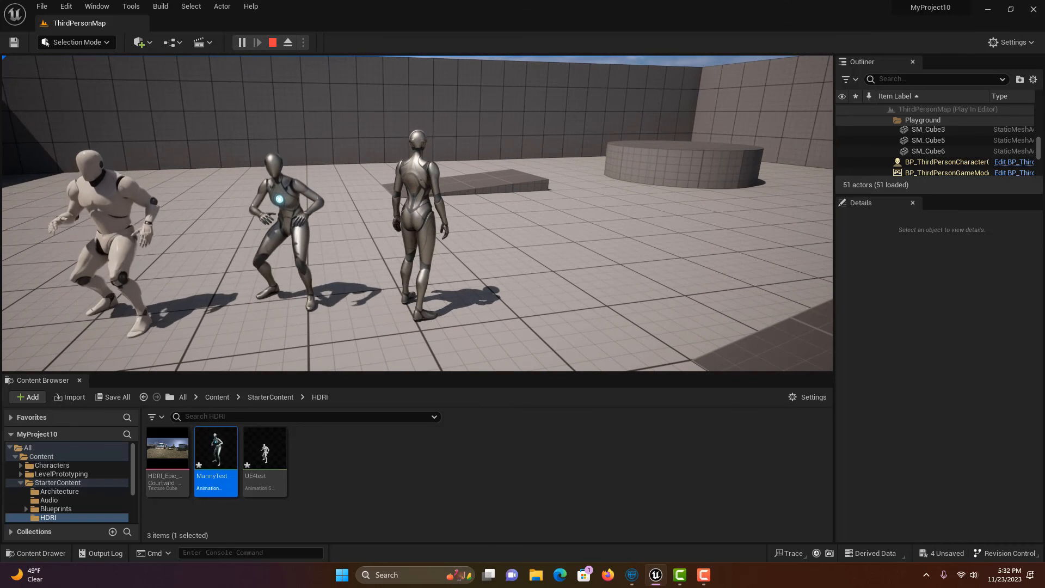